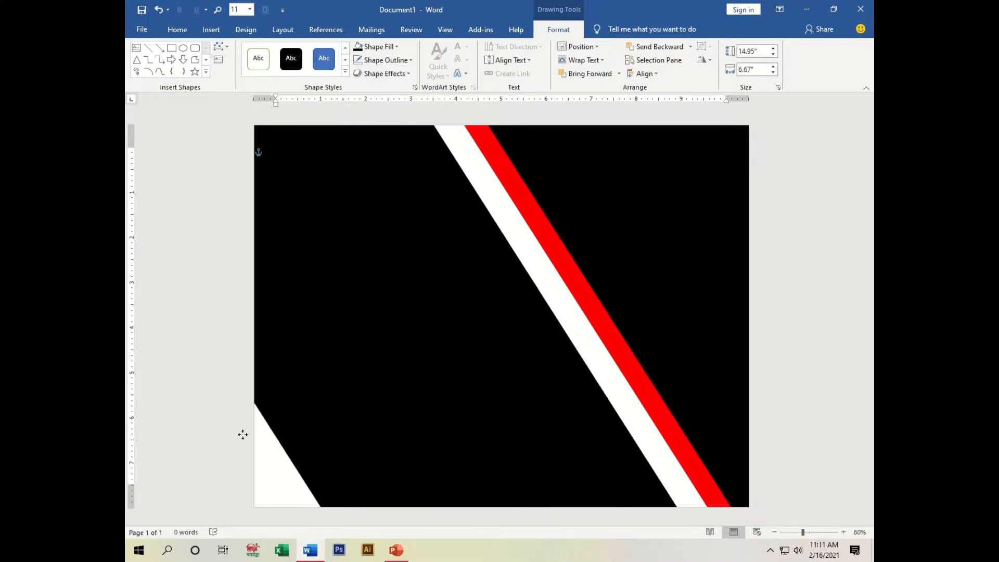
Step: Fill the lower-left diagonal shape red and shift it beside the black corner, and narrow the long red stripe across the page
{"action": "left_click", "coordinate": [397, 46]}
{"action": "left_click", "coordinate": [366, 137]}
{"action": "left_click_drag", "start_coordinate": [335, 450], "coordinate": [285, 469]}
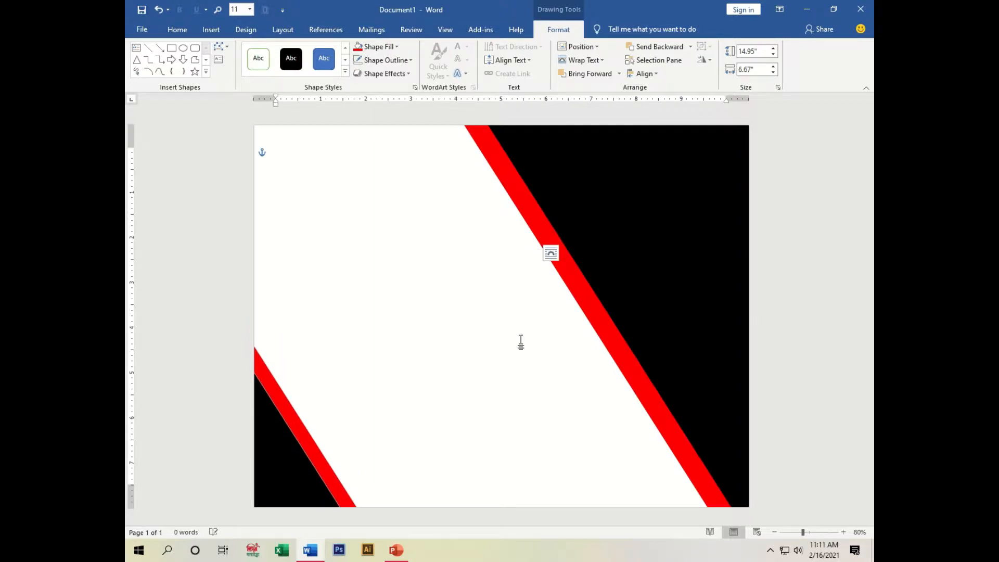
{"action": "left_click_drag", "start_coordinate": [586, 299], "coordinate": [591, 301]}
Step: Apply a purple texture as the page background using Fill Effects
{"action": "left_click", "coordinate": [246, 29]}
{"action": "left_click", "coordinate": [777, 66]}
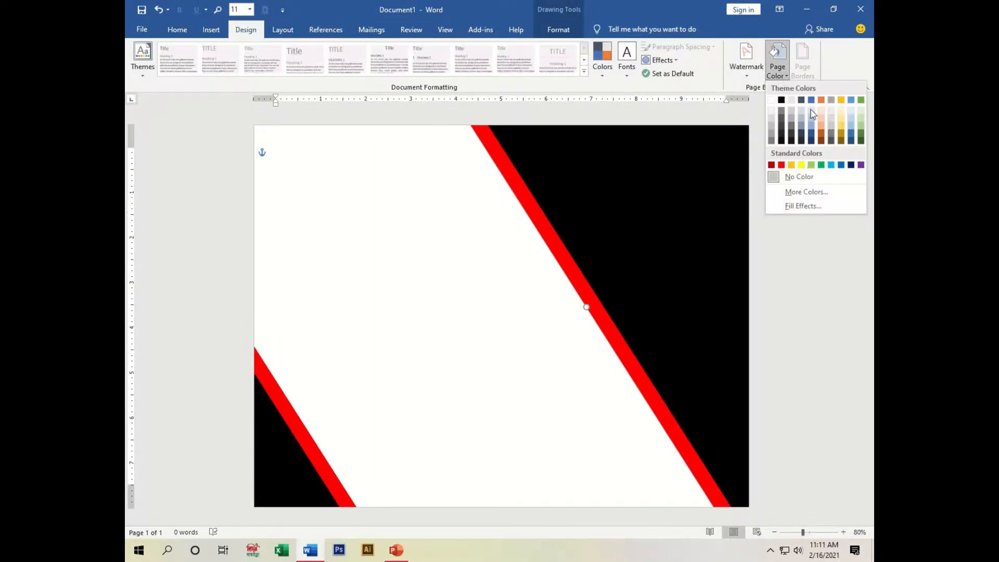
{"action": "left_click", "coordinate": [793, 206]}
{"action": "left_click", "coordinate": [441, 154]}
{"action": "scroll", "coordinate": [536, 321], "scroll_direction": "down", "scroll_amount": 3}
{"action": "left_click", "coordinate": [487, 266]}
{"action": "left_click", "coordinate": [537, 384]}
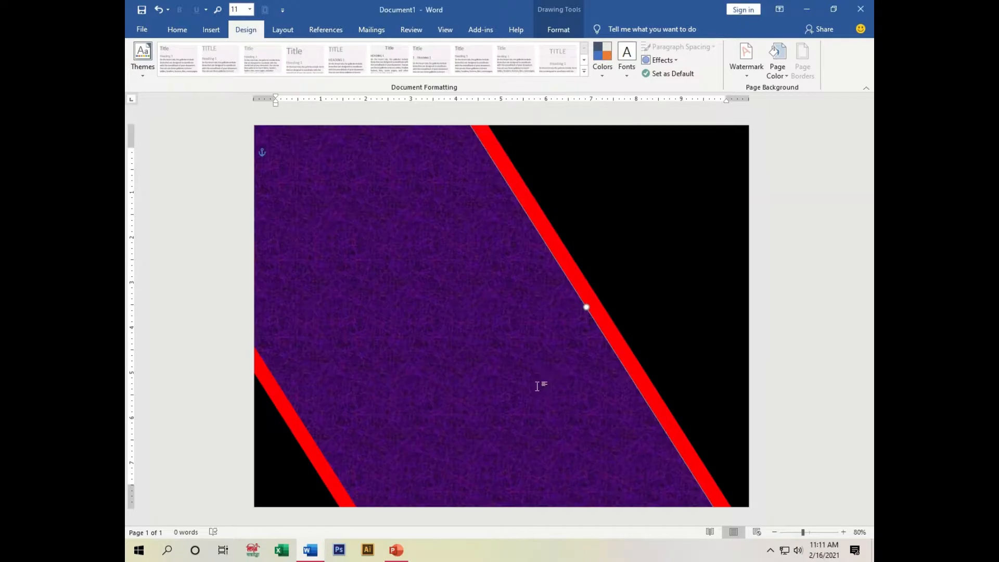
Step: Insert the red ribbon bow picture from the computer and set its text wrapping to In Front of Text
{"action": "left_click", "coordinate": [211, 30]}
{"action": "left_click", "coordinate": [242, 59]}
{"action": "left_click", "coordinate": [265, 101]}
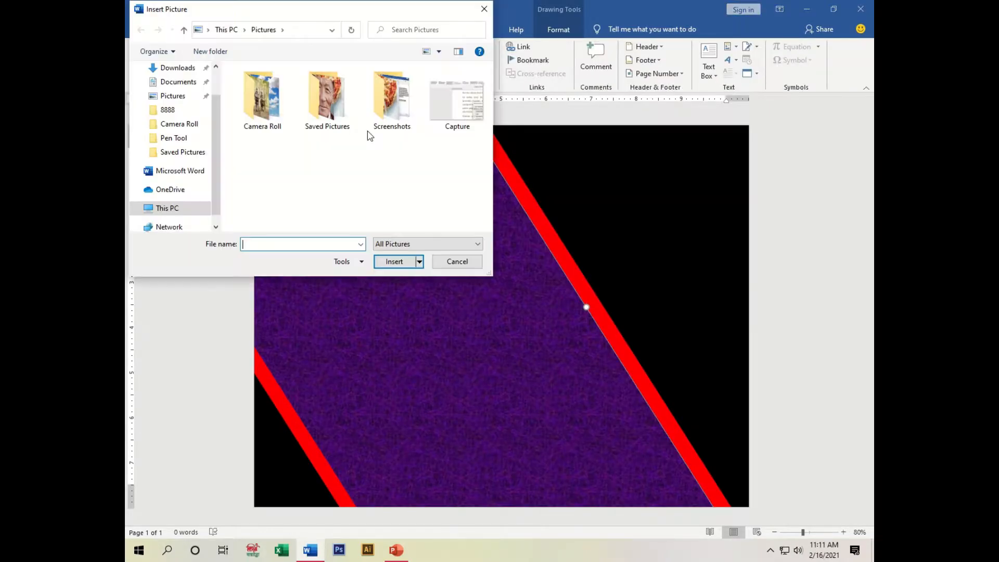
{"action": "scroll", "coordinate": [179, 83], "scroll_direction": "up", "scroll_amount": 2}
{"action": "left_click", "coordinate": [178, 83]}
{"action": "double_click", "coordinate": [267, 134]}
{"action": "left_click", "coordinate": [261, 101]}
{"action": "left_click", "coordinate": [394, 261]}
{"action": "left_click", "coordinate": [622, 60]}
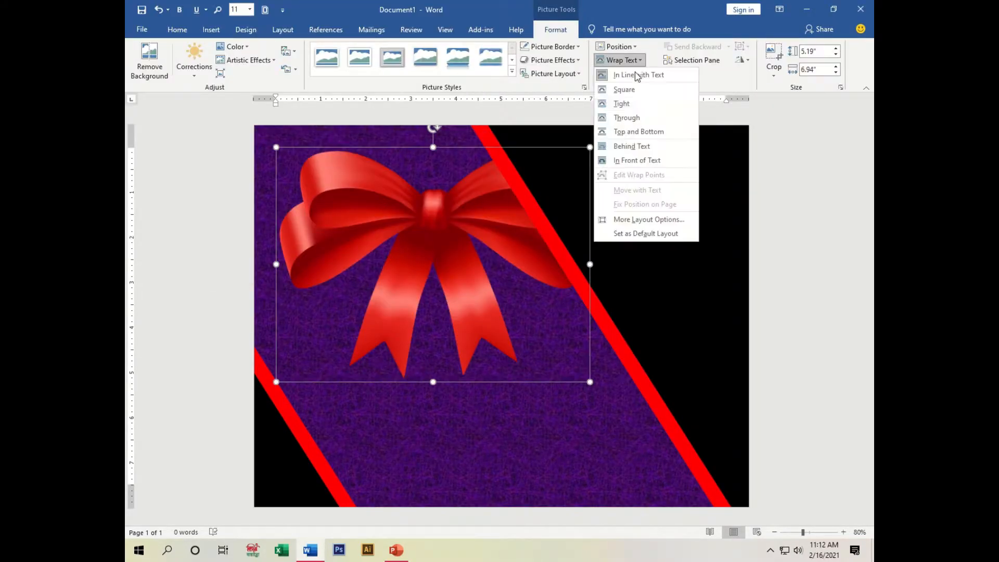
{"action": "left_click", "coordinate": [631, 159]}
Step: Rotate and shrink the bow onto the upper part of the long red stripe, and add a smaller copy on the lower-left stripe
{"action": "left_click_drag", "start_coordinate": [434, 127], "coordinate": [367, 144]}
{"action": "left_click_drag", "start_coordinate": [358, 441], "coordinate": [503, 239]}
{"action": "left_click_drag", "start_coordinate": [528, 146], "coordinate": [533, 203]}
{"action": "left_click_drag", "start_coordinate": [508, 296], "coordinate": [533, 238]}
{"action": "left_click_drag", "start_coordinate": [549, 191], "coordinate": [310, 446]}
{"action": "mouse_move", "coordinate": [332, 402]}
{"action": "left_mouse_down"}
{"action": "mouse_move", "coordinate": [314, 443]}
{"action": "mouse_move", "coordinate": [323, 415]}
{"action": "left_mouse_up"}
Step: Nudge the lower-left red stripe and its bow slightly to the left
{"action": "left_click", "coordinate": [277, 391]}
{"action": "key", "text": "Left"}
{"action": "key", "text": "Left"}
{"action": "left_click", "coordinate": [306, 440]}
{"action": "key", "text": "Left"}
{"action": "key", "text": "Left"}
{"action": "left_click", "coordinate": [404, 470]}
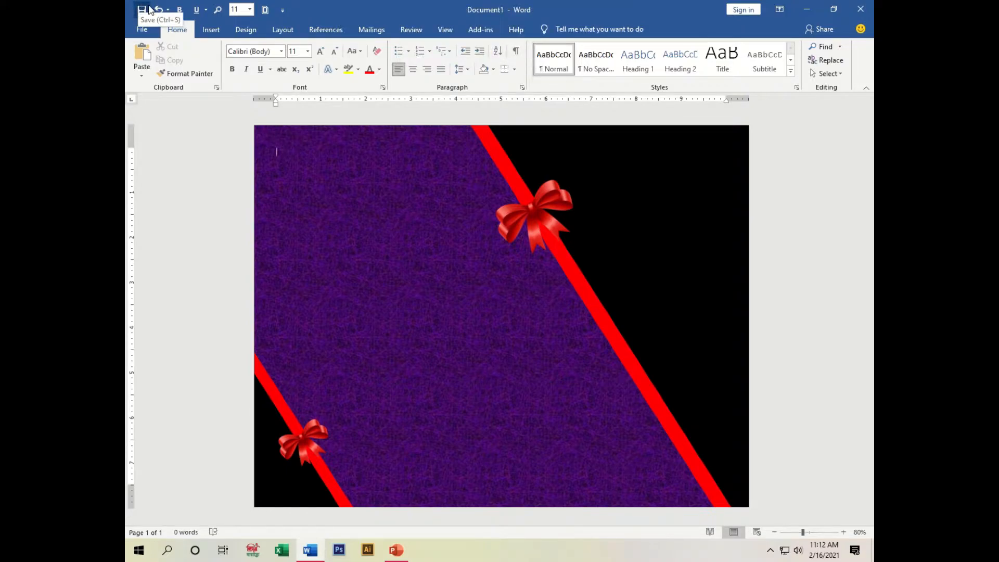
Step: Insert a preset text box with placeholder text near the top of the page
{"action": "left_click", "coordinate": [212, 29]}
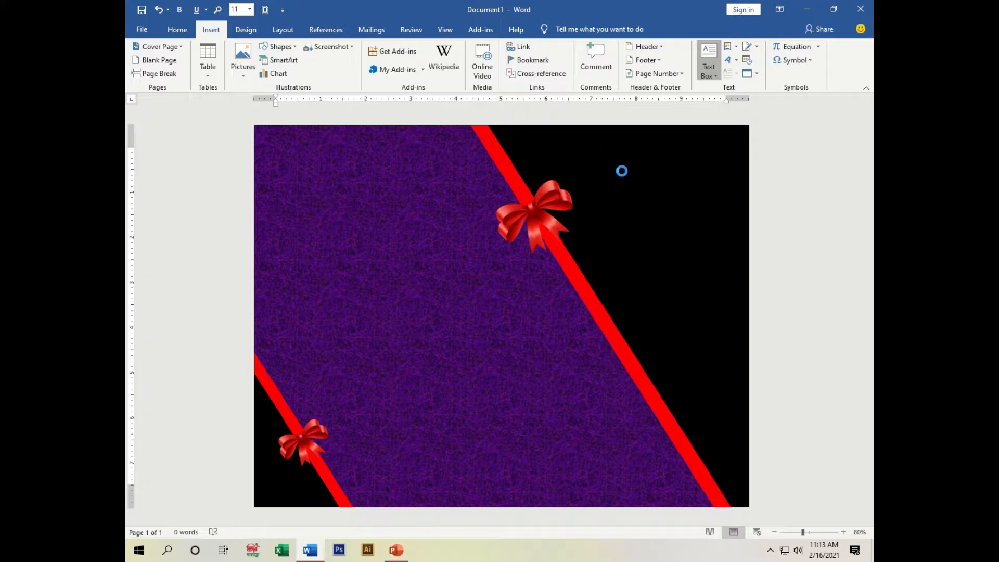
{"action": "left_click", "coordinate": [592, 155]}
{"action": "left_click_drag", "start_coordinate": [584, 154], "coordinate": [597, 173]}
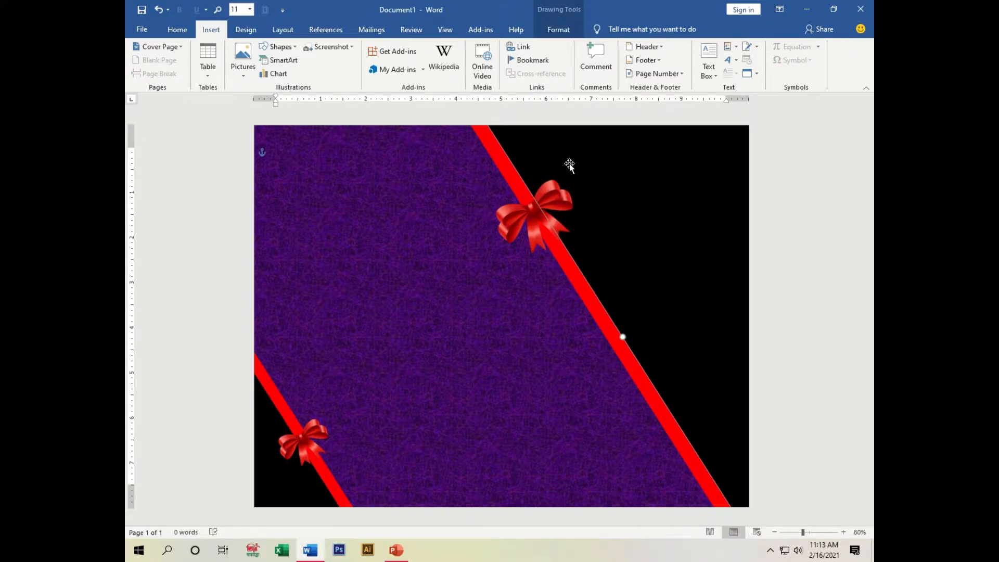
{"action": "left_click", "coordinate": [708, 66]}
{"action": "left_click", "coordinate": [633, 163]}
{"action": "mouse_move", "coordinate": [573, 179]}
{"action": "left_mouse_down"}
{"action": "mouse_move", "coordinate": [713, 176]}
{"action": "mouse_move", "coordinate": [571, 178]}
{"action": "left_mouse_up"}
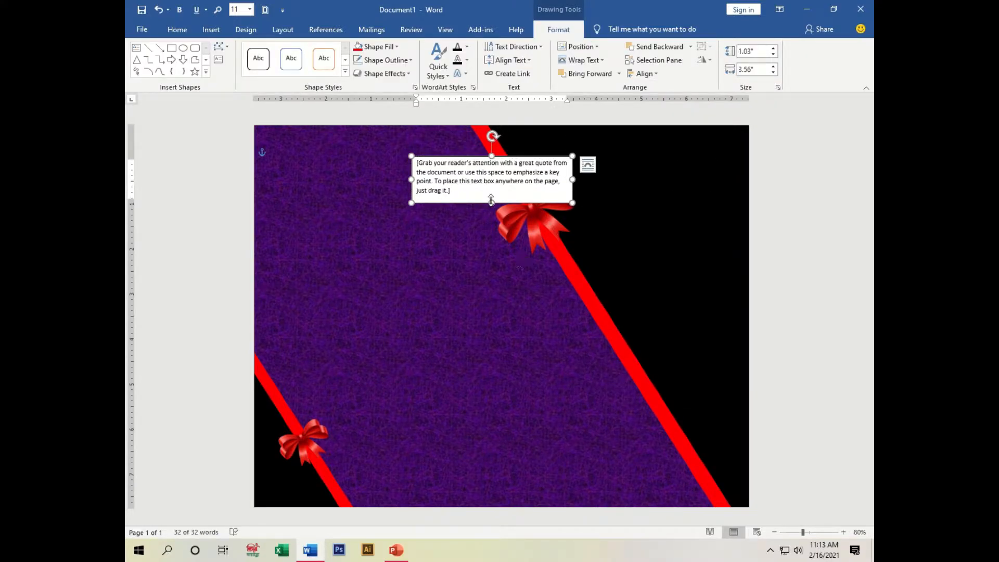
Step: Enlarge the text box to about 5.53" high by 5.09" wide, tilt it counterclockwise and place it between the two red stripes
{"action": "left_click_drag", "start_coordinate": [493, 157], "coordinate": [406, 232]}
{"action": "left_click_drag", "start_coordinate": [404, 278], "coordinate": [414, 453]}
{"action": "left_click_drag", "start_coordinate": [485, 342], "coordinate": [536, 341]}
{"action": "left_click_drag", "start_coordinate": [430, 212], "coordinate": [388, 218]}
{"action": "left_click_drag", "start_coordinate": [293, 273], "coordinate": [267, 247]}
{"action": "left_click", "coordinate": [362, 227]}
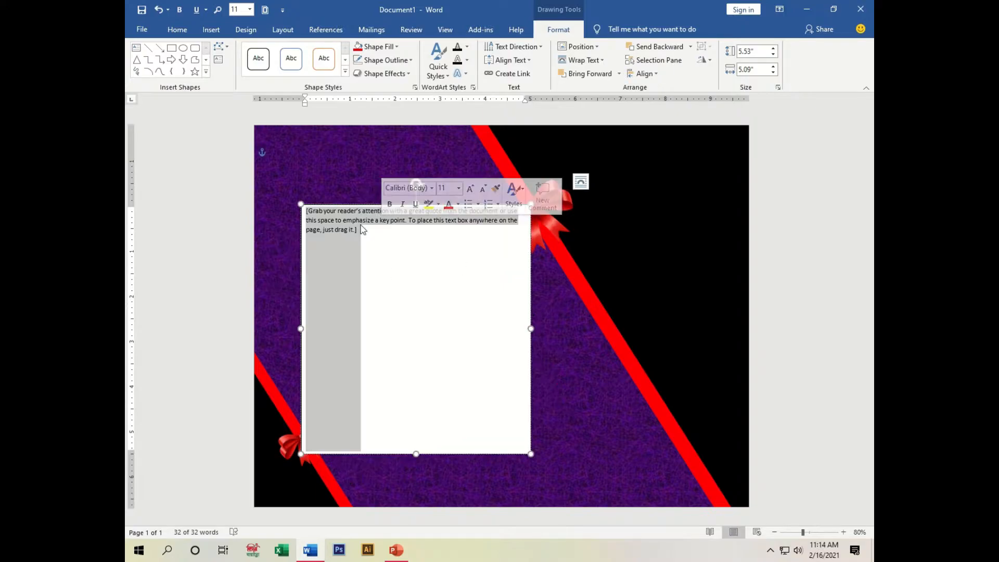
{"action": "left_click_drag", "start_coordinate": [414, 186], "coordinate": [355, 215]}
{"action": "key", "text": "Delete"}
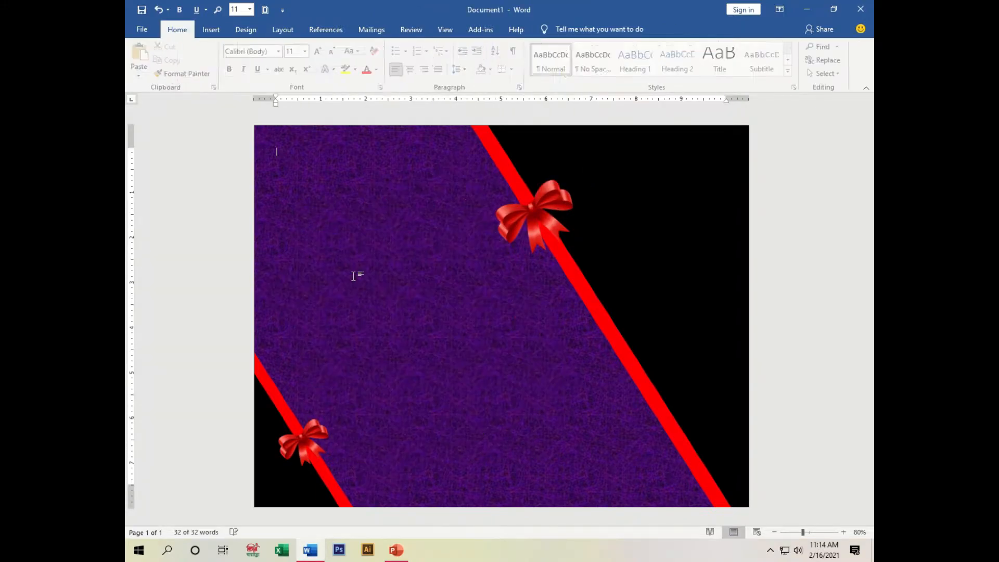
{"action": "key", "text": "ctrl+z"}
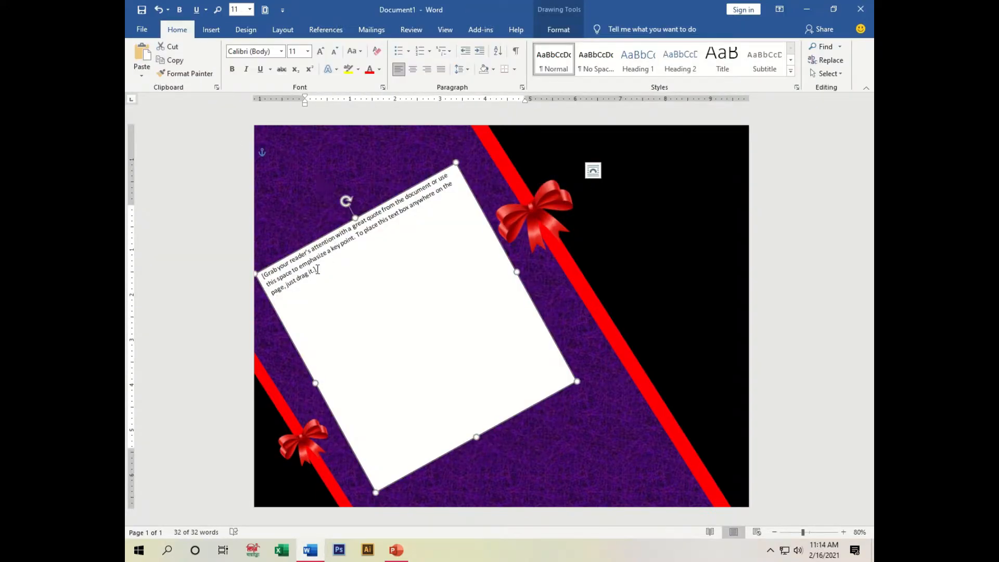
{"action": "left_click", "coordinate": [317, 269]}
{"action": "key", "text": "ctrl+z"}
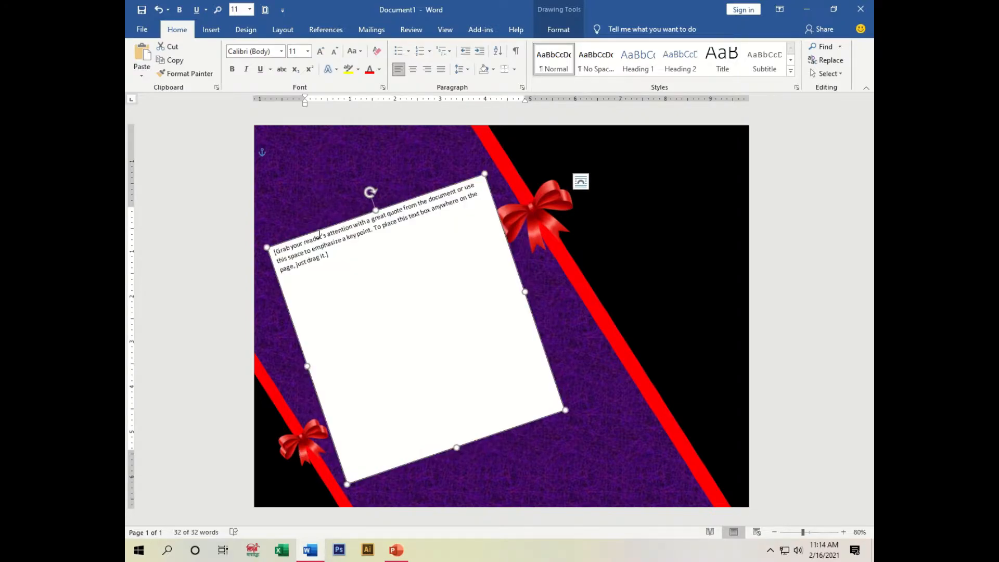
Step: Delete the placeholder text from the tilted text box and shorten the box from its upper edge
{"action": "left_click", "coordinate": [319, 235]}
{"action": "left_click_drag", "start_coordinate": [319, 236], "coordinate": [364, 235]}
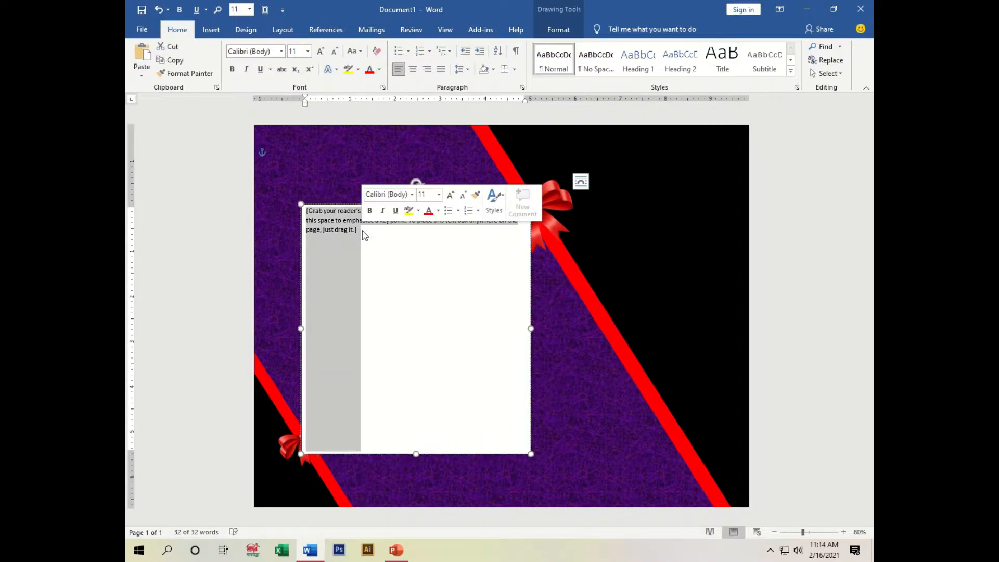
{"action": "key", "text": "Delete"}
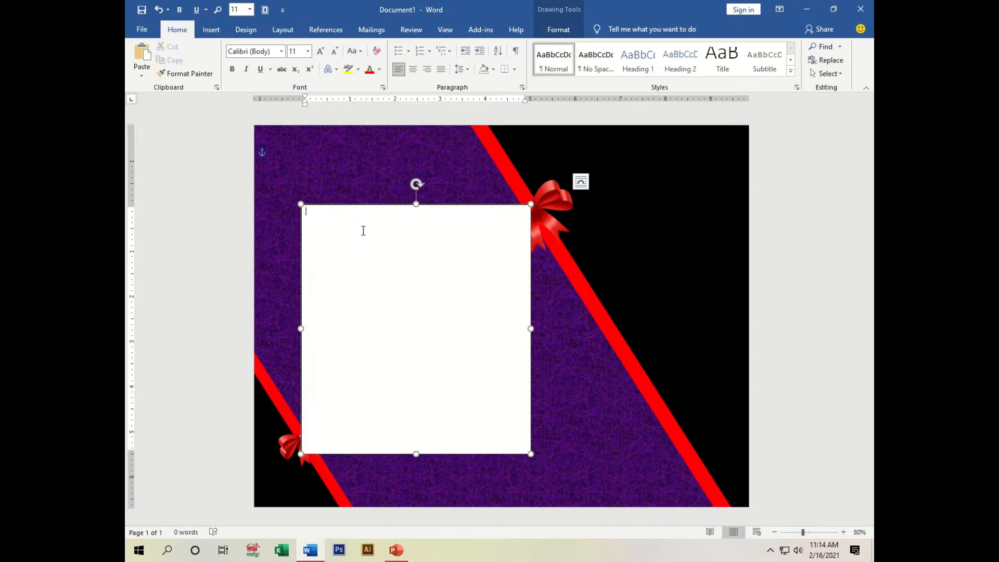
{"action": "left_click", "coordinate": [416, 199]}
{"action": "left_click", "coordinate": [312, 298]}
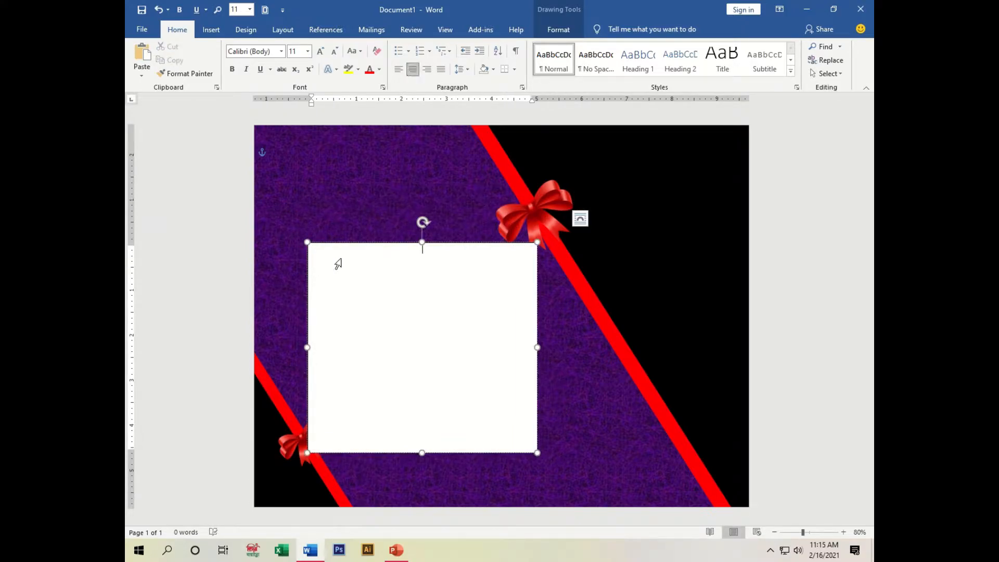
Step: Set the font size to 22 and enter the date line "Sunday—21 February – 2021" in the text box
{"action": "left_click", "coordinate": [307, 51]}
{"action": "left_click", "coordinate": [296, 167]}
{"action": "type", "text": "Sunday"}
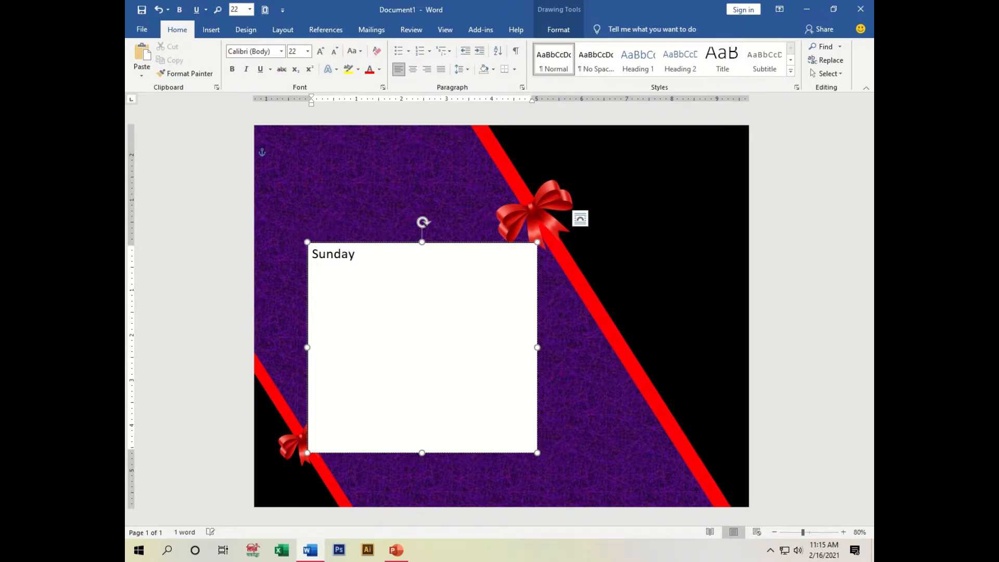
{"action": "type", "text": "--21 Feb"}
{"action": "type", "text": "ruary --"}
{"action": "type", "text": " 2021"}
{"action": "key", "text": "Return"}
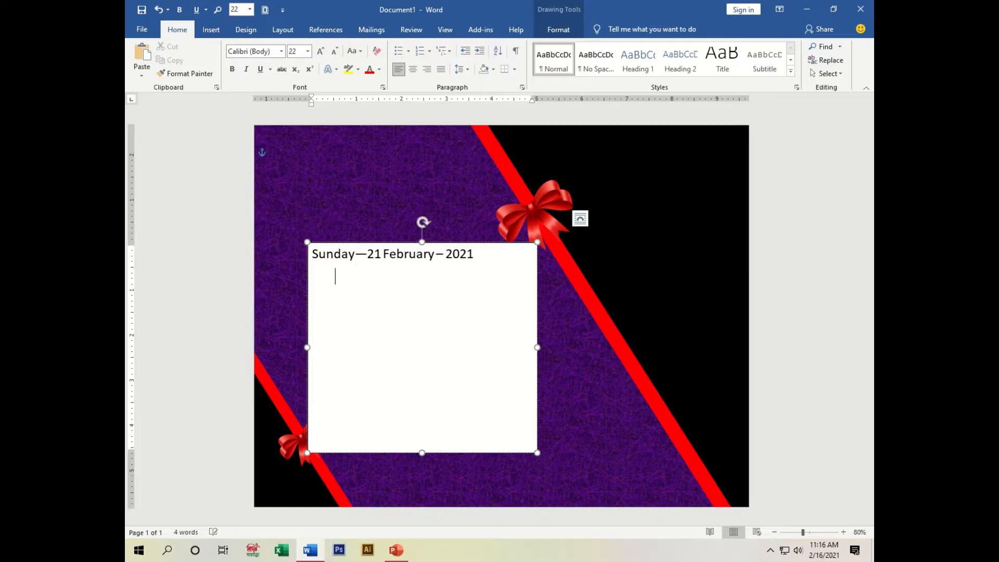
Step: Add the lines "Venue" and "Kushiara International Convantion Hall" below the date
{"action": "type", "text": "Vanue"}
{"action": "type", "text": "Kus"}
{"action": "type", "text": "hiara Inter"}
{"action": "type", "text": "national Co"}
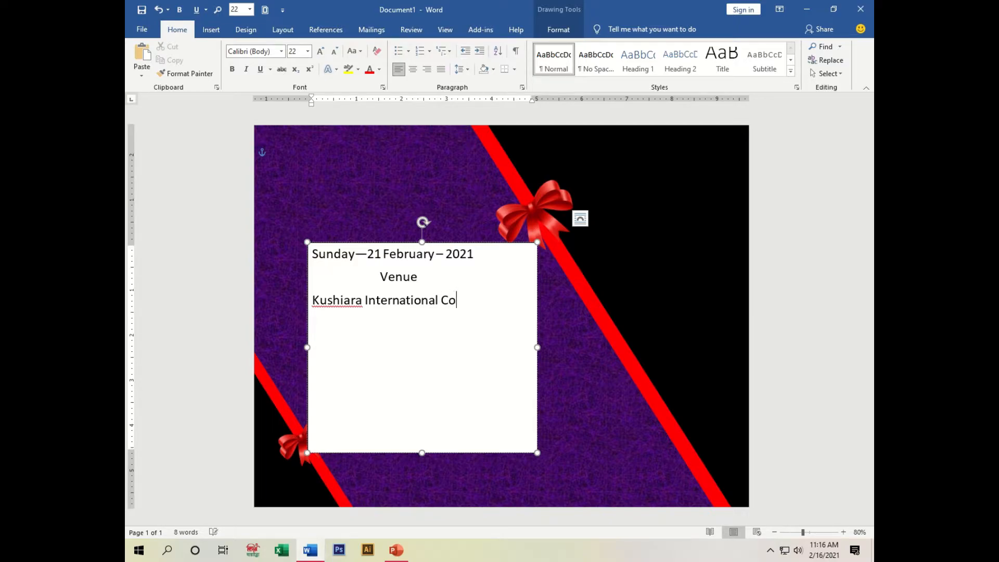
{"action": "type", "text": "nvantion Hall"}
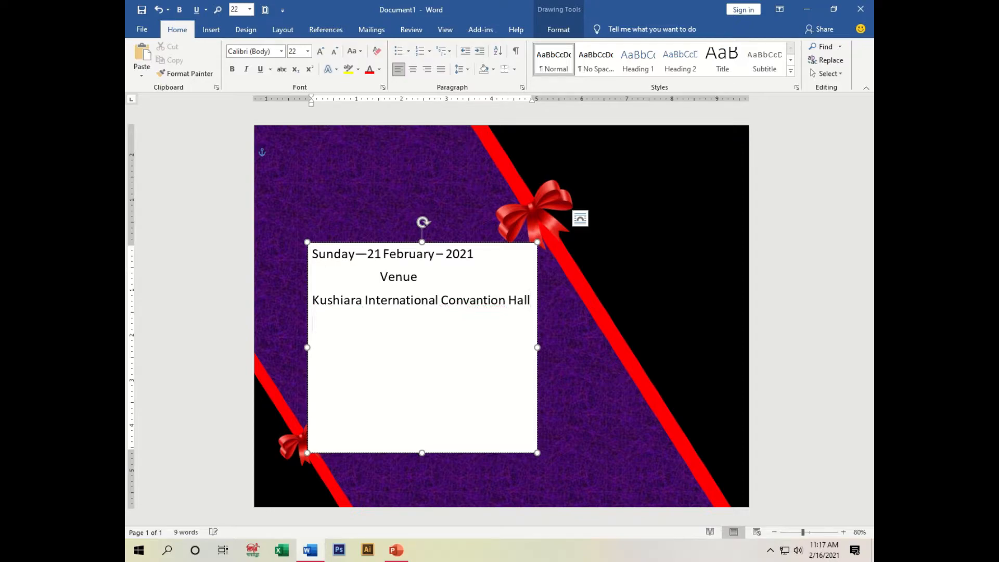
Step: Enter the venue's address on the line below the hall name
{"action": "type", "text": "Chondi"}
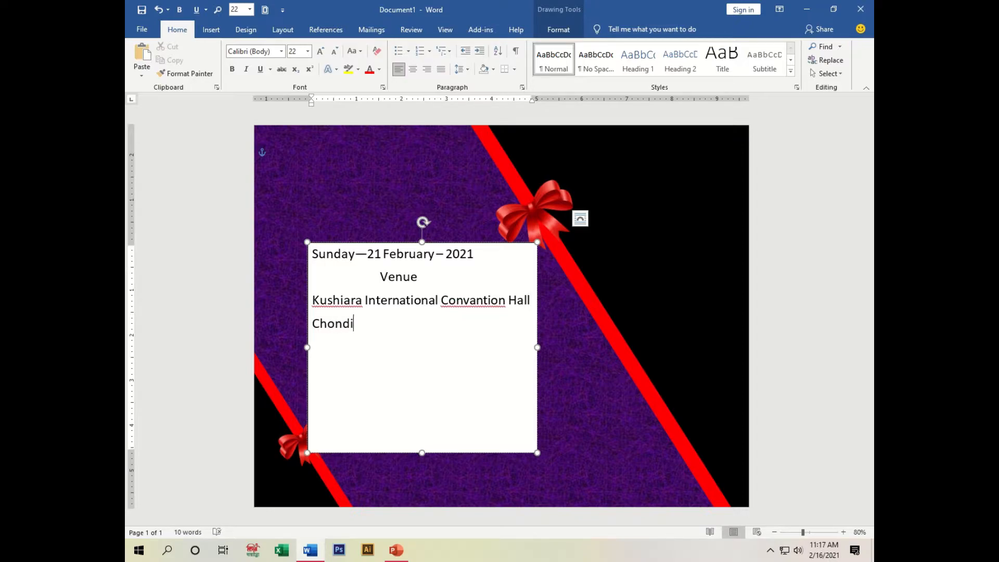
{"action": "type", "text": "pul Poni"}
{"action": "type", "text": "int"}
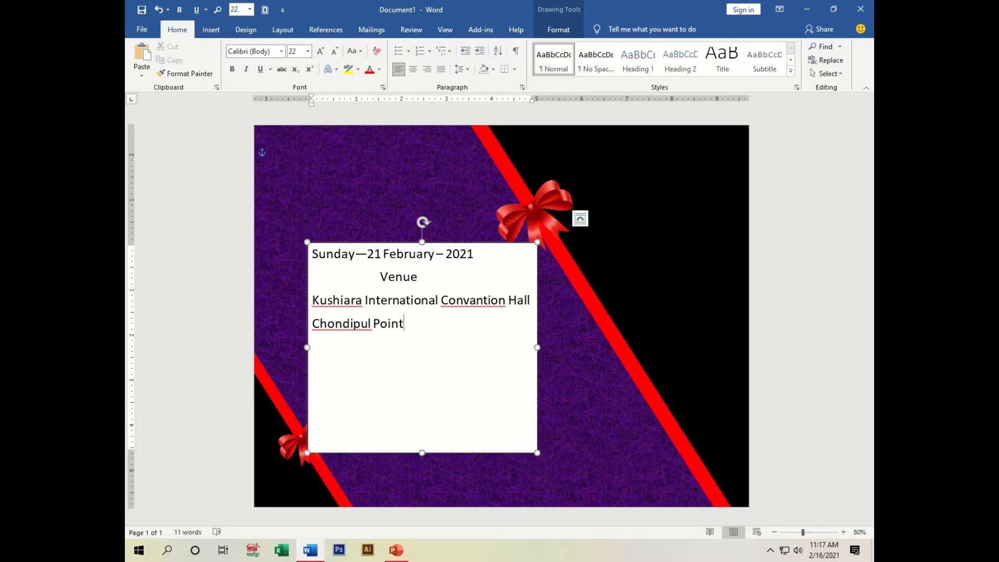
{"action": "type", "text": ", South Surma"}
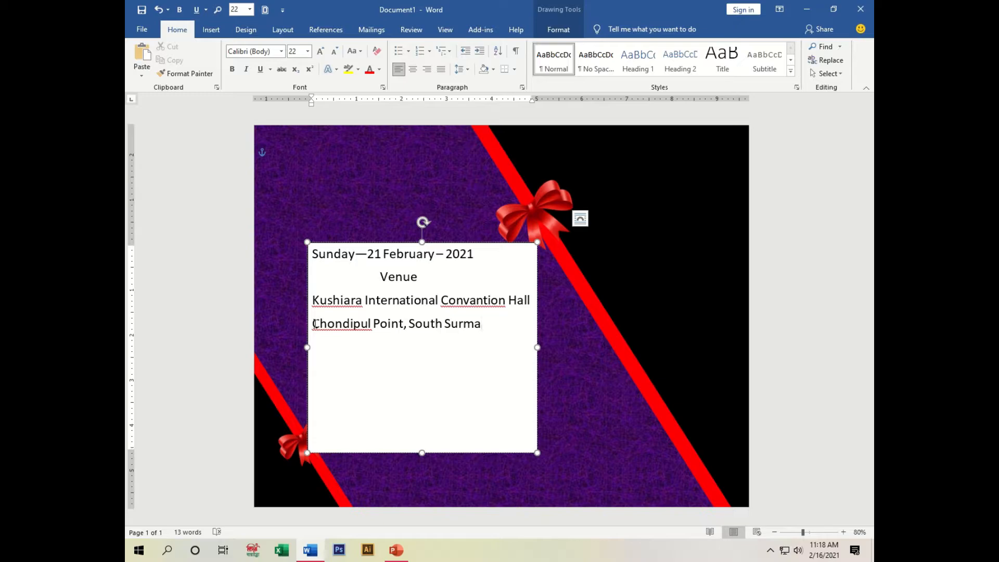
Step: Add the event time "7:30 PM To Midnight" on a new line under the address
{"action": "key", "text": "Return"}
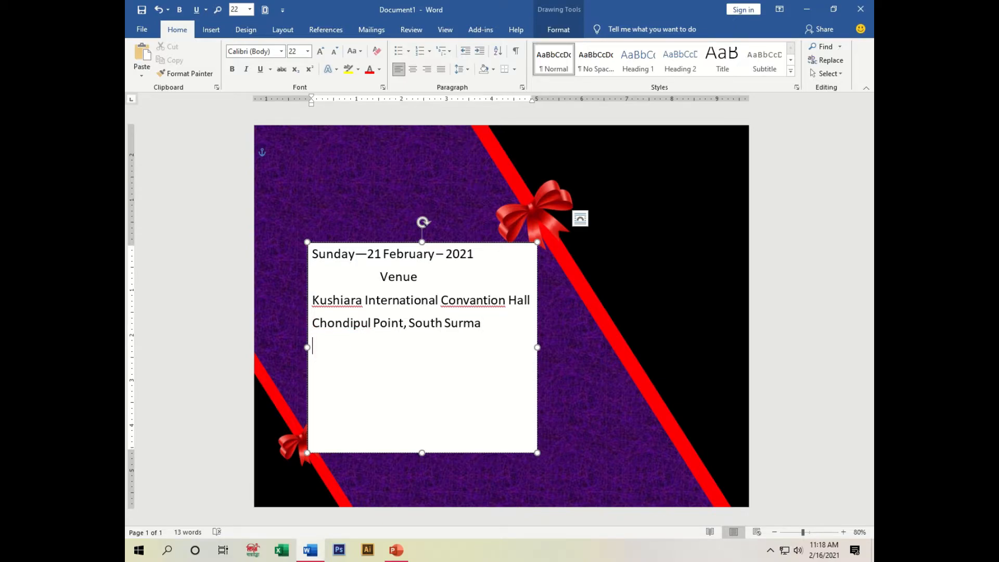
{"action": "type", "text": "7:30 pm"}
{"action": "key", "text": "BackSpace"}
{"action": "type", "text": "Pm To"}
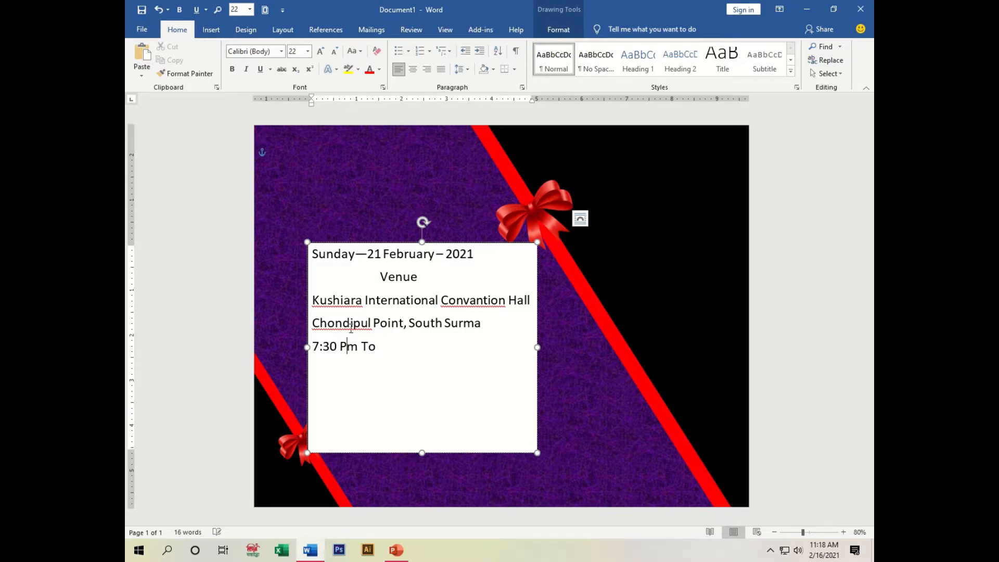
{"action": "key", "text": "BackSpace"}
{"action": "type", "text": "M"}
{"action": "type", "text": " Mif"}
{"action": "type", "text": "might"}
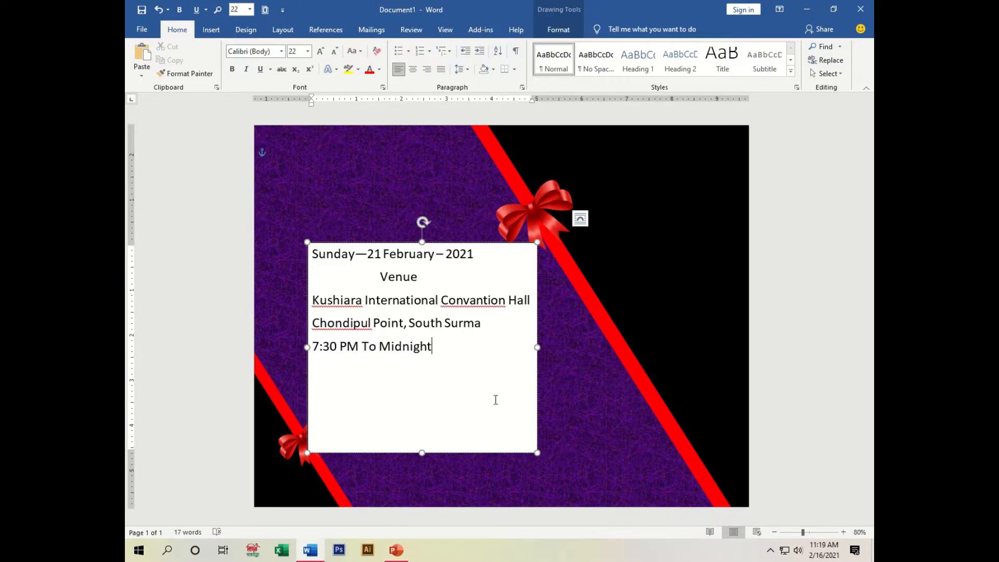
Step: Draw a second text box in the upper-right black area, sized to about 2.68" high by 3.07" wide
{"action": "left_click", "coordinate": [213, 31]}
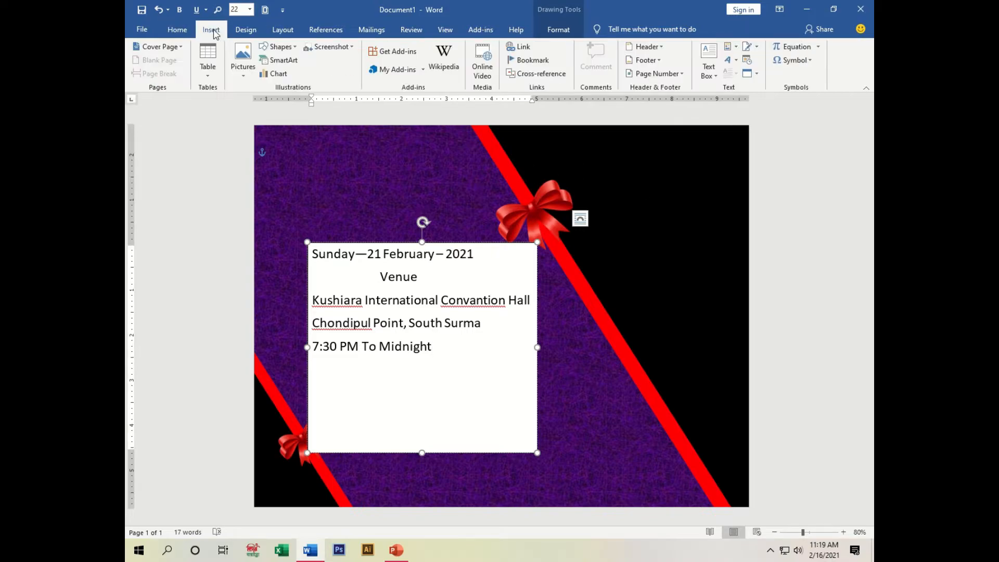
{"action": "left_click", "coordinate": [294, 46]}
{"action": "left_click", "coordinate": [266, 109]}
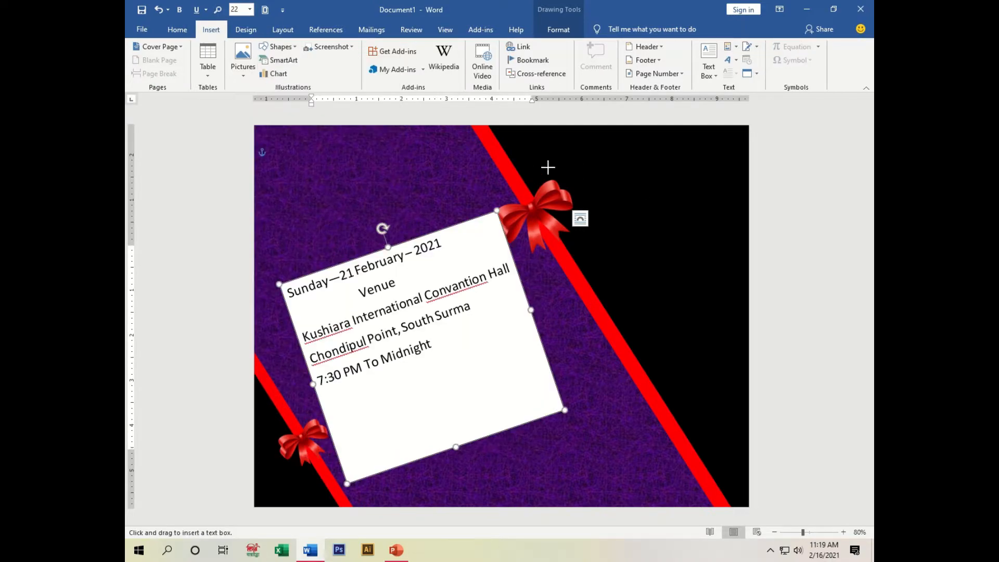
{"action": "mouse_move", "coordinate": [643, 179]}
{"action": "left_mouse_down"}
{"action": "mouse_move", "coordinate": [735, 312]}
{"action": "mouse_move", "coordinate": [586, 148]}
{"action": "mouse_move", "coordinate": [628, 166]}
{"action": "mouse_move", "coordinate": [617, 204]}
{"action": "left_mouse_up"}
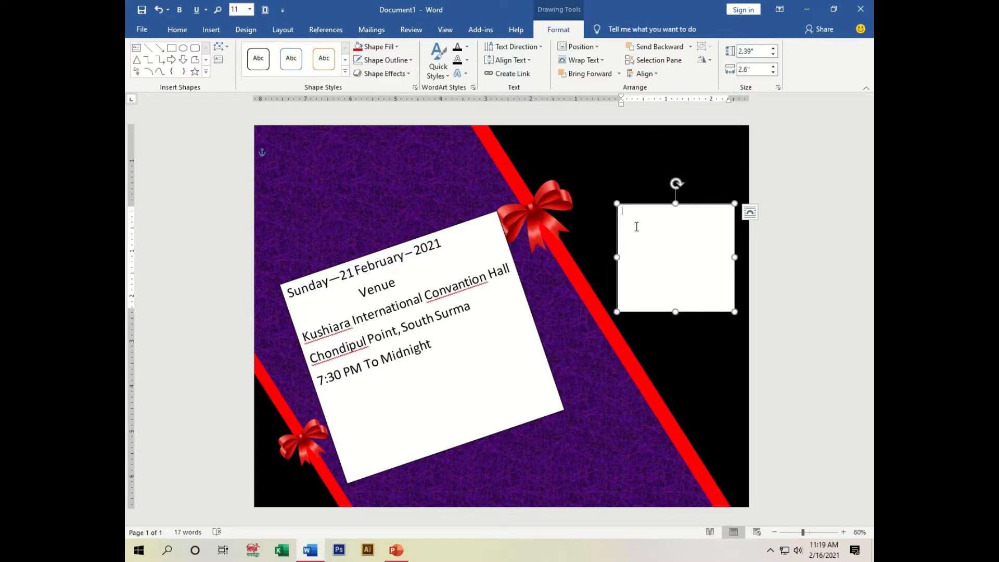
{"action": "left_click_drag", "start_coordinate": [652, 204], "coordinate": [639, 162]}
{"action": "left_click_drag", "start_coordinate": [721, 269], "coordinate": [742, 283]}
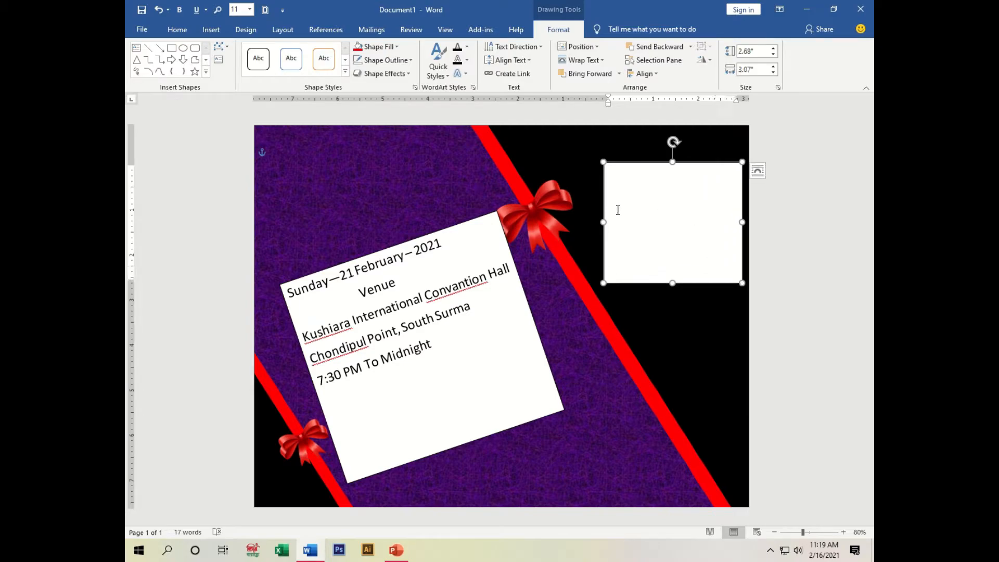
{"action": "left_click_drag", "start_coordinate": [599, 209], "coordinate": [596, 203]}
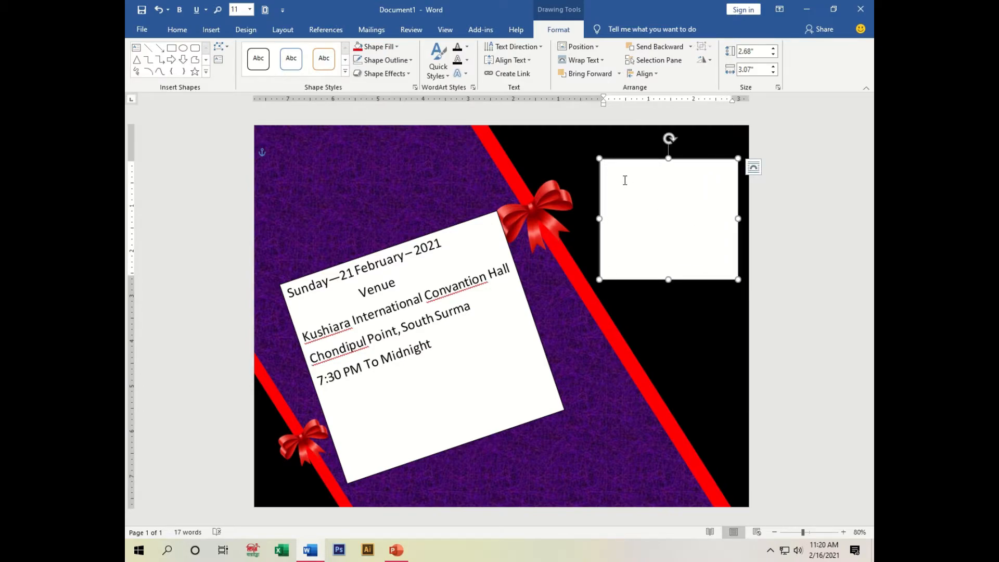
Step: Centre the text alignment in the new empty text box
{"action": "left_click", "coordinate": [178, 29]}
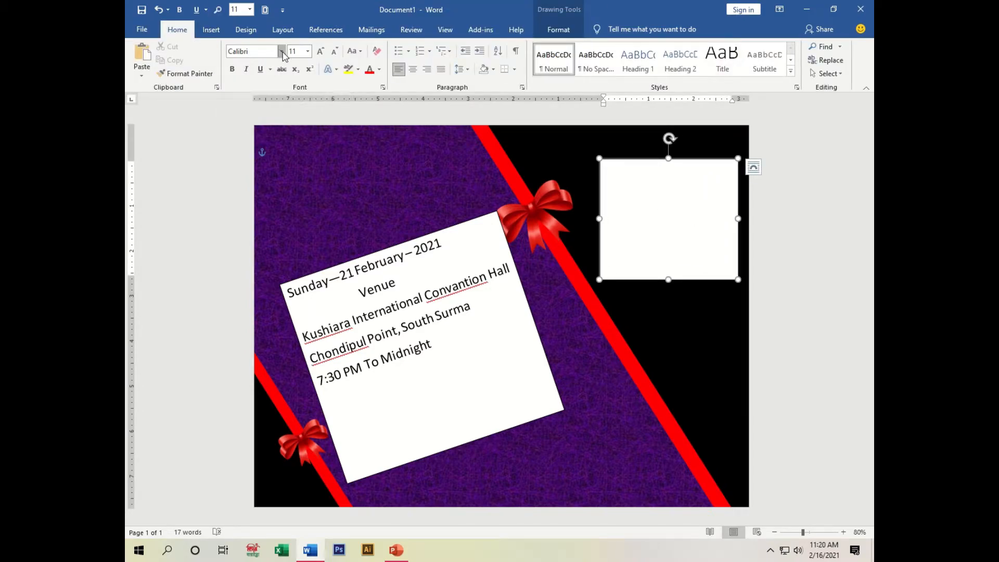
{"action": "left_click", "coordinate": [282, 51]}
{"action": "left_click", "coordinate": [637, 180]}
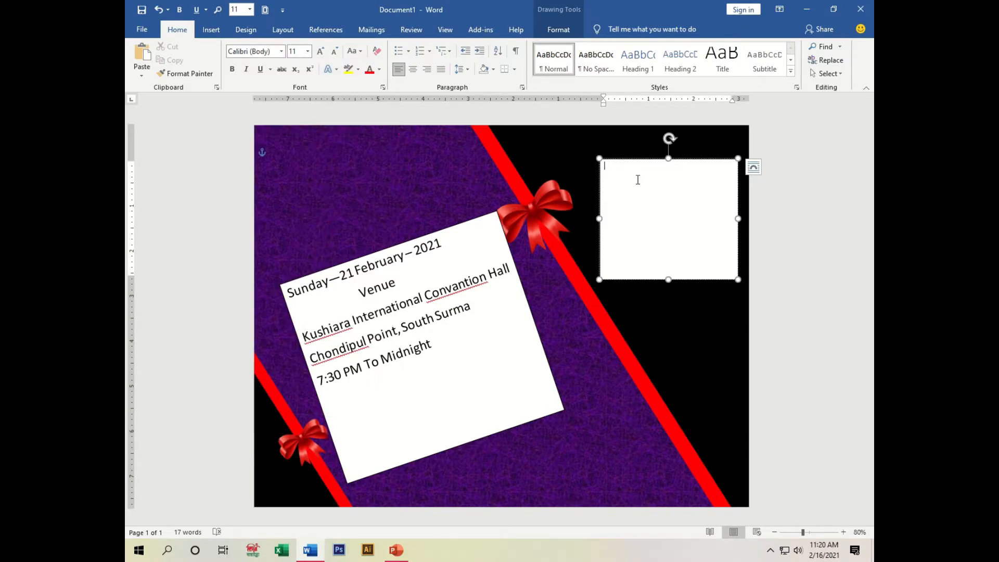
{"action": "left_click", "coordinate": [412, 69]}
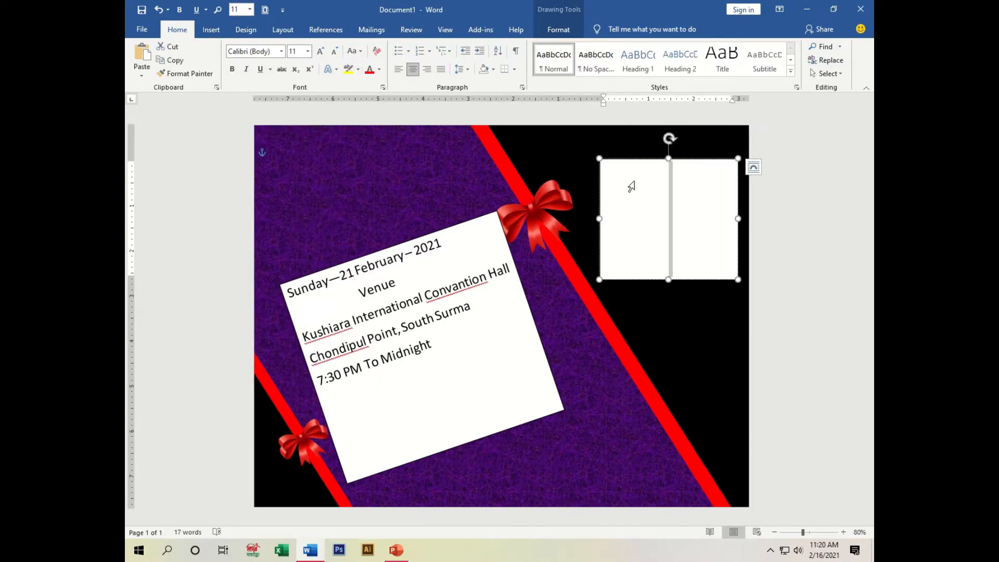
{"action": "left_click", "coordinate": [673, 237]}
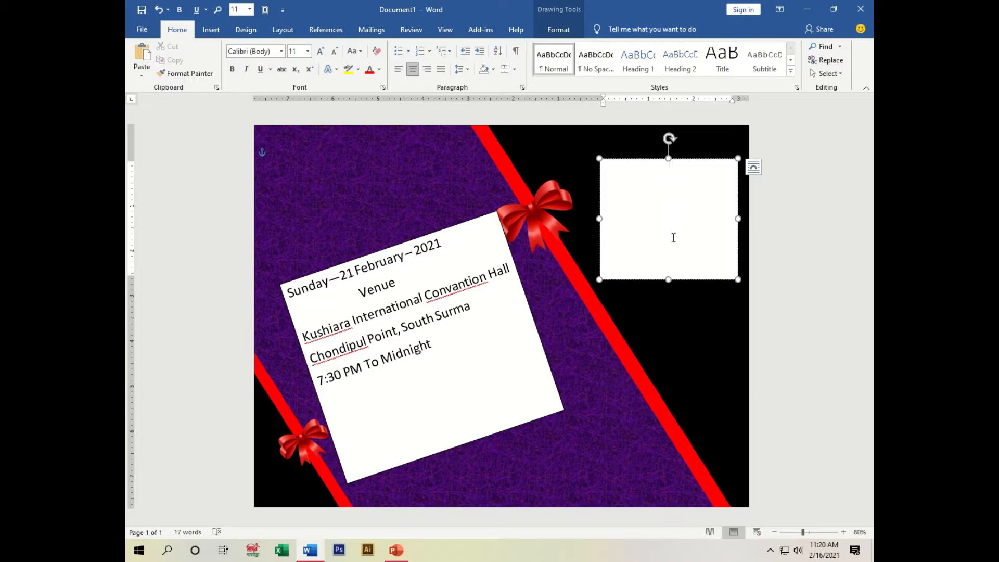
Step: Set the font size to 22 and enter "Invitation" and "Save the date" on separate lines in the new text box
{"action": "left_click", "coordinate": [307, 51]}
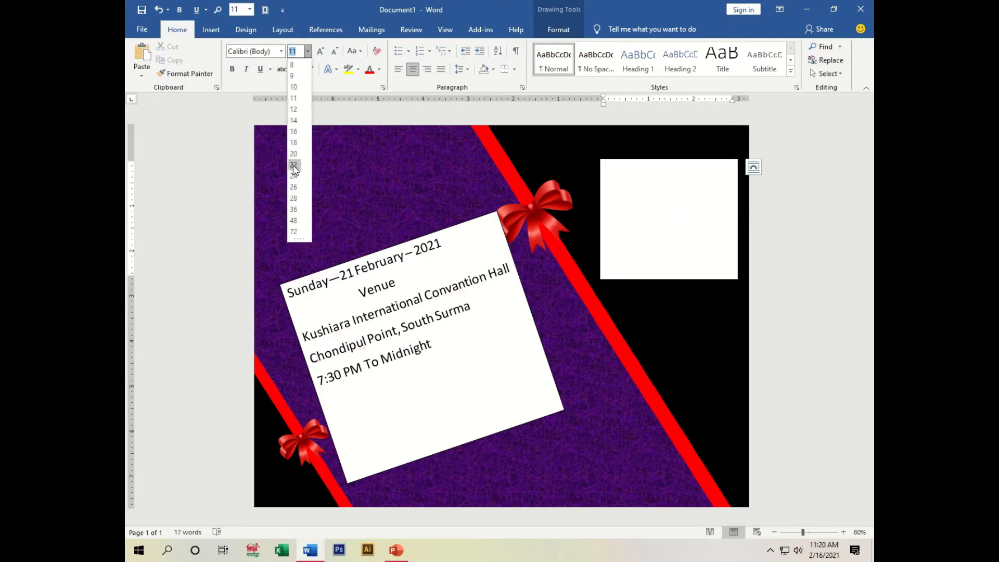
{"action": "left_click", "coordinate": [295, 171]}
{"action": "type", "text": "In"}
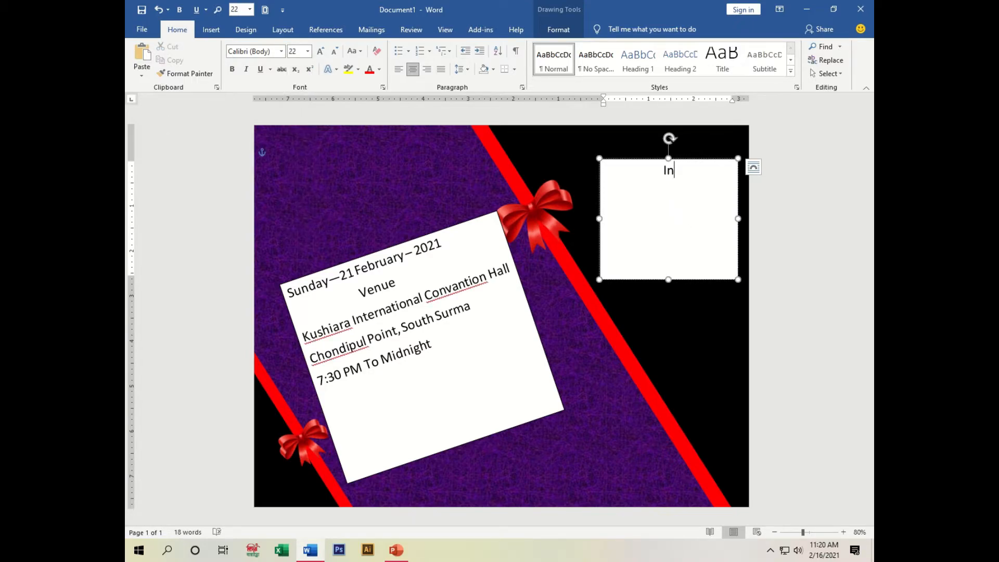
{"action": "type", "text": "vitationsave"}
{"action": "key", "text": "BackSpace"}
{"action": "key", "text": "BackSpace"}
{"action": "key", "text": "BackSpace"}
{"action": "key", "text": "BackSpace"}
{"action": "type", "text": "Save the date"}
{"action": "key", "text": "Return"}
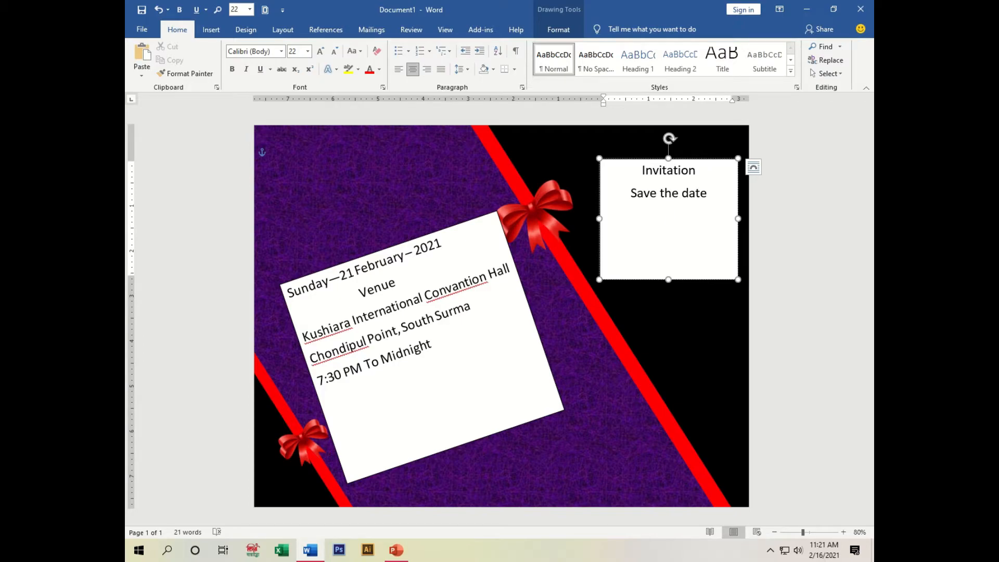
Step: Add the couple's first names on separate lines with "&" on a line between them
{"action": "type", "text": "Jak"}
{"action": "key", "text": "BackSpace"}
{"action": "type", "text": "&"}
{"action": "key", "text": "Up"}
{"action": "type", "text": "ck & "}
{"action": "type", "text": "Rose"}
Step: Tilt the text box with the date and venue further counter-clockwise
{"action": "left_click", "coordinate": [333, 414]}
{"action": "left_click_drag", "start_coordinate": [423, 221], "coordinate": [359, 227]}
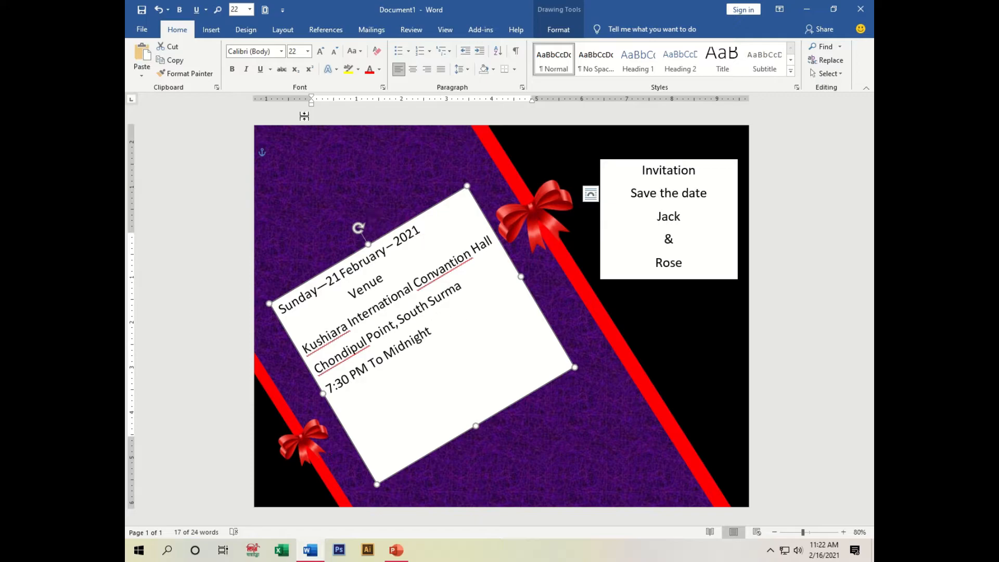
{"action": "left_click", "coordinate": [211, 34]}
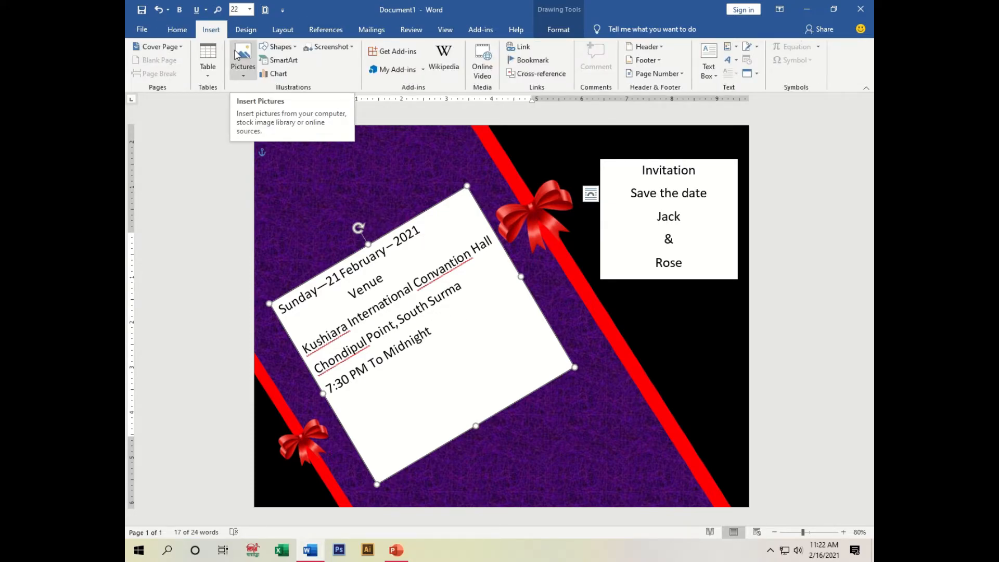
Step: Correct "Convantion" to "Convention" and make the spell checker ignore the two flagged place names in the venue text
{"action": "left_click", "coordinate": [392, 250]}
{"action": "right_click", "coordinate": [470, 301]}
{"action": "left_click", "coordinate": [450, 318]}
{"action": "right_click", "coordinate": [343, 302]}
{"action": "left_click", "coordinate": [302, 152]}
{"action": "right_click", "coordinate": [344, 329]}
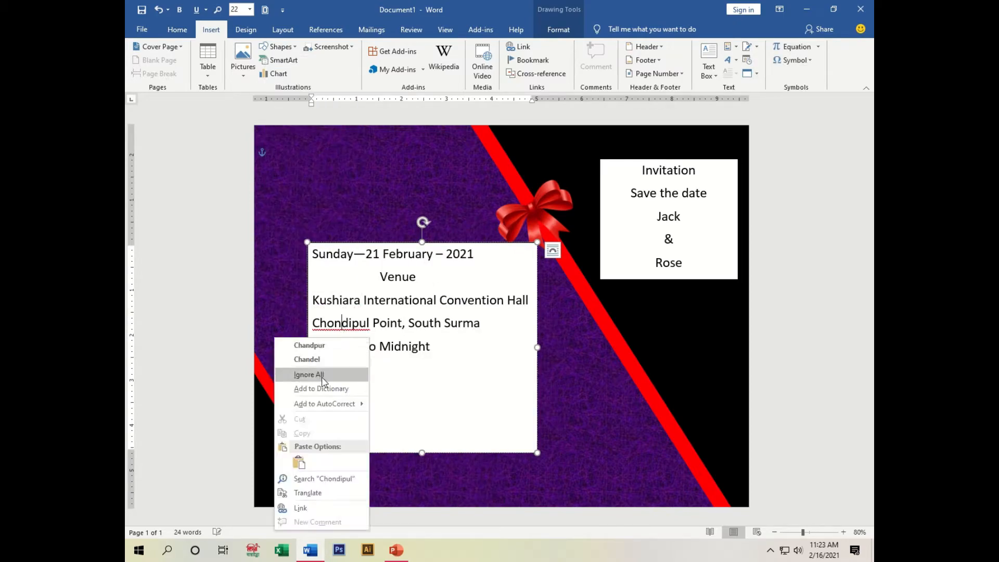
{"action": "left_click", "coordinate": [312, 376]}
Step: Centre all the text in the text box with the date and venue
{"action": "key", "text": "ctrl+a"}
{"action": "left_click", "coordinate": [177, 29]}
{"action": "left_click", "coordinate": [412, 69]}
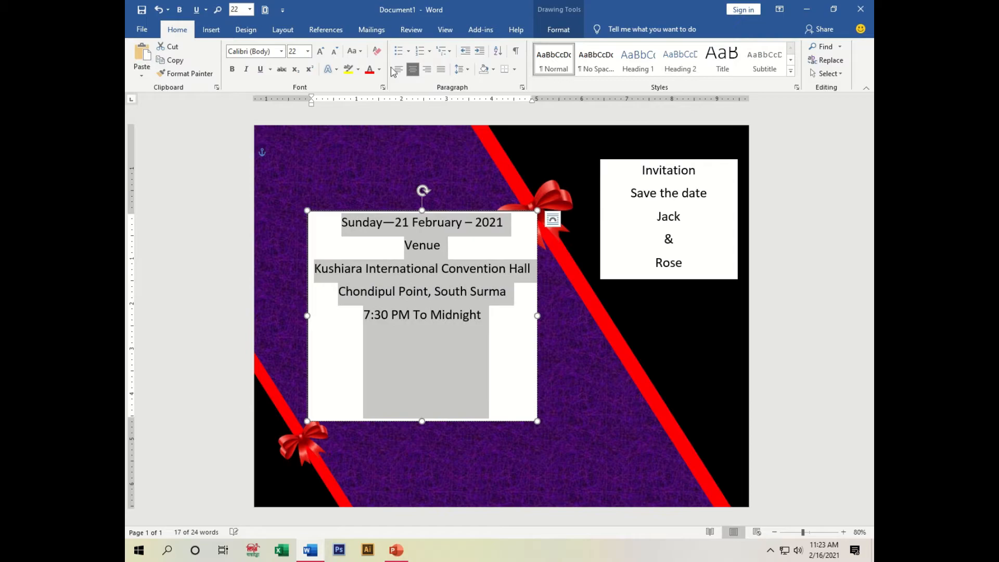
Step: Remove the fill and outline of the date and venue text box and move it slightly left and down
{"action": "left_click", "coordinate": [558, 29]}
{"action": "left_click", "coordinate": [395, 46]}
{"action": "left_click", "coordinate": [384, 150]}
{"action": "left_click", "coordinate": [398, 60]}
{"action": "left_click", "coordinate": [400, 164]}
{"action": "left_click_drag", "start_coordinate": [446, 211], "coordinate": [417, 223]}
Step: Enlarge all the date and venue text to 26 pt and colour it white
{"action": "left_click", "coordinate": [469, 312]}
{"action": "key", "text": "ctrl+a"}
{"action": "key", "text": "ctrl+shift+period"}
{"action": "key", "text": "ctrl+shift+period"}
{"action": "left_click", "coordinate": [178, 29]}
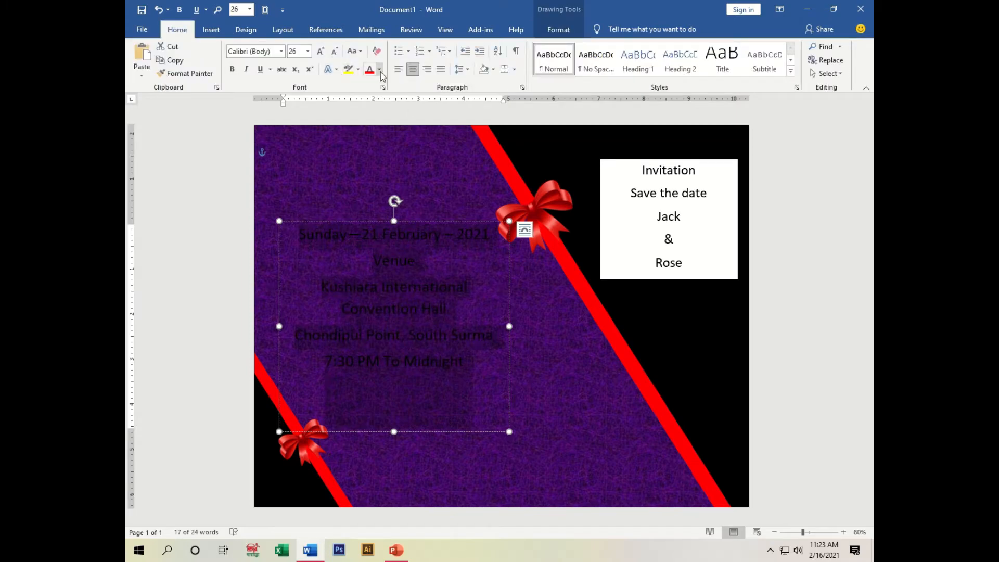
{"action": "left_click", "coordinate": [379, 70]}
{"action": "left_click", "coordinate": [378, 108]}
Step: Try the invitation text box without a fill, and give it a white fill again
{"action": "left_click", "coordinate": [671, 160]}
{"action": "left_click", "coordinate": [558, 29]}
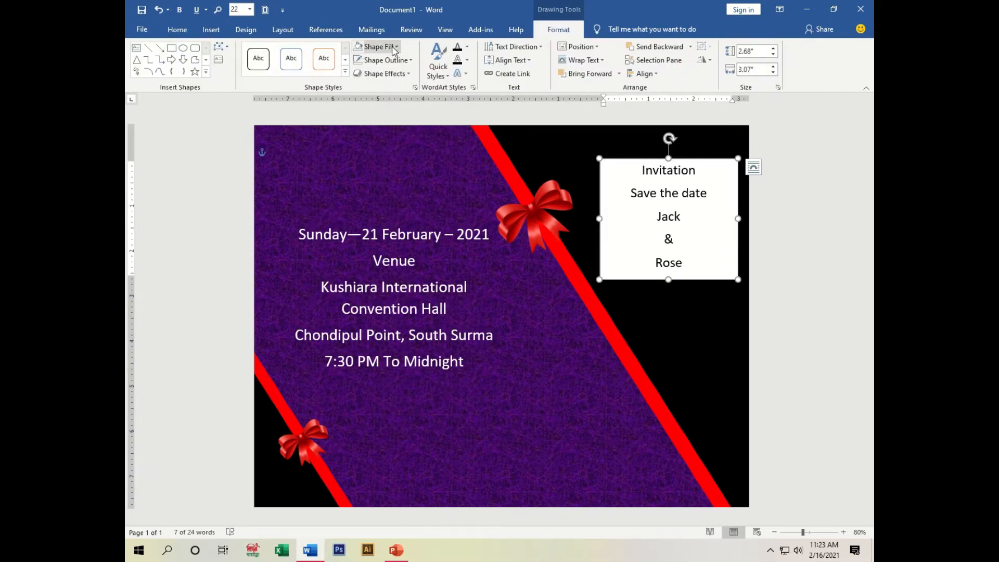
{"action": "left_click", "coordinate": [396, 46]}
{"action": "left_click", "coordinate": [390, 150]}
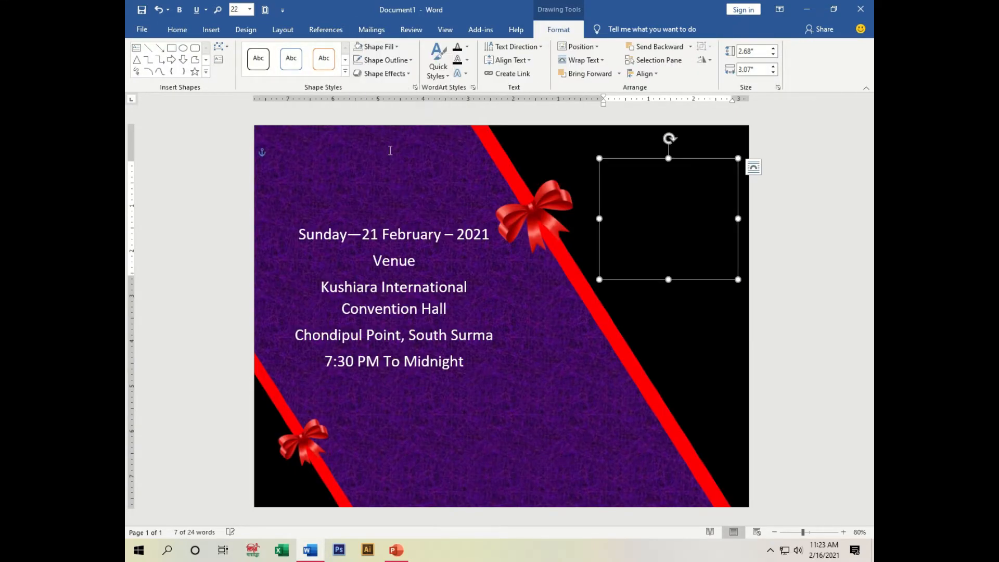
{"action": "left_click", "coordinate": [387, 46]}
{"action": "left_click", "coordinate": [360, 67]}
Step: Colour the invitation text box's text yellow and remove the box's fill
{"action": "left_click", "coordinate": [178, 30]}
{"action": "left_click", "coordinate": [378, 70]}
{"action": "left_click", "coordinate": [403, 172]}
{"action": "left_click", "coordinate": [558, 30]}
{"action": "left_click", "coordinate": [388, 46]}
{"action": "left_click", "coordinate": [390, 151]}
{"action": "left_click", "coordinate": [689, 333]}
Step: Enlarge the "Invitation" heading to 43 pt
{"action": "left_click_drag", "start_coordinate": [622, 166], "coordinate": [698, 173]}
{"action": "key", "text": "ctrl+bracketleft"}
{"action": "key", "text": "ctrl+bracketleft"}
{"action": "key", "text": "ctrl+bracketleft"}
{"action": "key", "text": "ctrl+bracketleft"}
{"action": "key", "text": "ctrl+bracketleft"}
{"action": "key", "text": "ctrl+bracketleft"}
{"action": "key", "text": "ctrl+bracketleft"}
{"action": "key", "text": "ctrl+bracketleft"}
{"action": "key", "text": "ctrl+bracketright"}
{"action": "key", "text": "ctrl+bracketright"}
{"action": "key", "text": "ctrl+bracketright"}
{"action": "key", "text": "ctrl+bracketright"}
{"action": "key", "text": "ctrl+bracketright"}
{"action": "key", "text": "ctrl+bracketright"}
{"action": "key", "text": "ctrl+bracketright"}
{"action": "key", "text": "ctrl+bracketright"}
{"action": "key", "text": "ctrl+bracketright"}
{"action": "key", "text": "ctrl+bracketright"}
{"action": "key", "text": "ctrl+bracketright"}
{"action": "key", "text": "ctrl+bracketright"}
{"action": "key", "text": "ctrl+bracketright"}
{"action": "key", "text": "ctrl+bracketright"}
{"action": "key", "text": "ctrl+bracketright"}
{"action": "key", "text": "ctrl+bracketright"}
{"action": "key", "text": "ctrl+bracketright"}
{"action": "key", "text": "ctrl+bracketright"}
{"action": "key", "text": "ctrl+bracketright"}
{"action": "key", "text": "ctrl+bracketright"}
{"action": "key", "text": "ctrl+bracketright"}
{"action": "key", "text": "ctrl+bracketright"}
{"action": "key", "text": "ctrl+bracketright"}
{"action": "key", "text": "ctrl+bracketright"}
{"action": "key", "text": "ctrl+bracketright"}
{"action": "key", "text": "ctrl+bracketright"}
{"action": "key", "text": "ctrl+bracketright"}
{"action": "key", "text": "ctrl+bracketright"}
Step: Enlarge the invitation text box sideways and downward, and tilt it slightly counter-clockwise
{"action": "left_click_drag", "start_coordinate": [600, 219], "coordinate": [545, 220]}
{"action": "left_click_drag", "start_coordinate": [737, 219], "coordinate": [786, 232]}
{"action": "left_click_drag", "start_coordinate": [660, 320], "coordinate": [661, 327]}
{"action": "left_click_drag", "start_coordinate": [666, 139], "coordinate": [688, 167]}
Step: Enlarge the couple's names and the "&" to 33 pt and remove the space after these paragraphs
{"action": "left_click_drag", "start_coordinate": [651, 242], "coordinate": [687, 302]}
{"action": "key", "text": "ctrl+bracketright"}
{"action": "key", "text": "ctrl+bracketright"}
{"action": "key", "text": "ctrl+bracketright"}
{"action": "key", "text": "ctrl+bracketright"}
{"action": "key", "text": "ctrl+bracketright"}
{"action": "key", "text": "ctrl+bracketright"}
{"action": "key", "text": "ctrl+bracketright"}
{"action": "key", "text": "ctrl+bracketright"}
{"action": "key", "text": "ctrl+bracketright"}
{"action": "key", "text": "ctrl+bracketright"}
{"action": "left_click", "coordinate": [177, 30]}
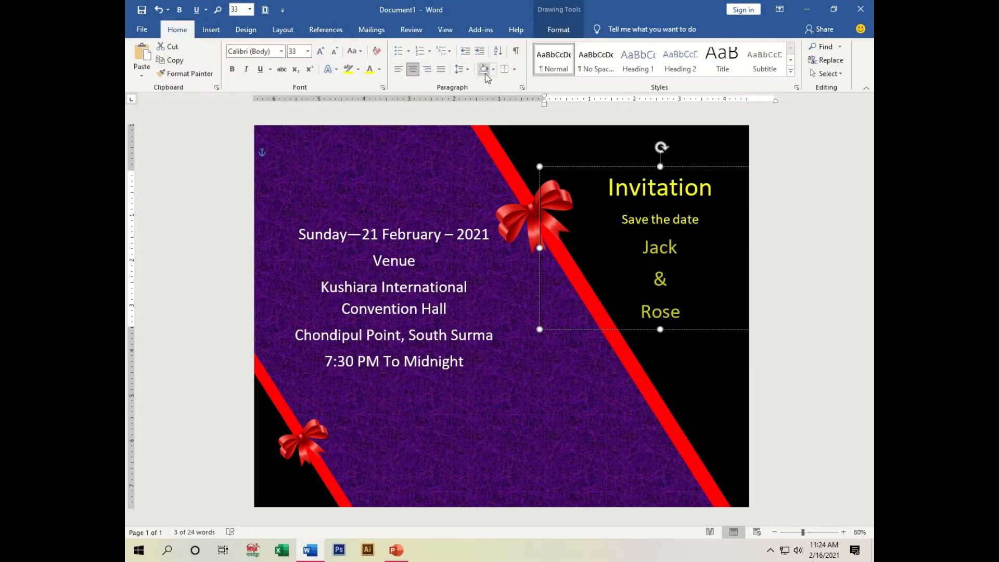
{"action": "left_click", "coordinate": [461, 68]}
{"action": "left_click", "coordinate": [500, 196]}
Step: Change the "Invitation" heading to a heavy, rounded serif font
{"action": "double_click", "coordinate": [658, 187]}
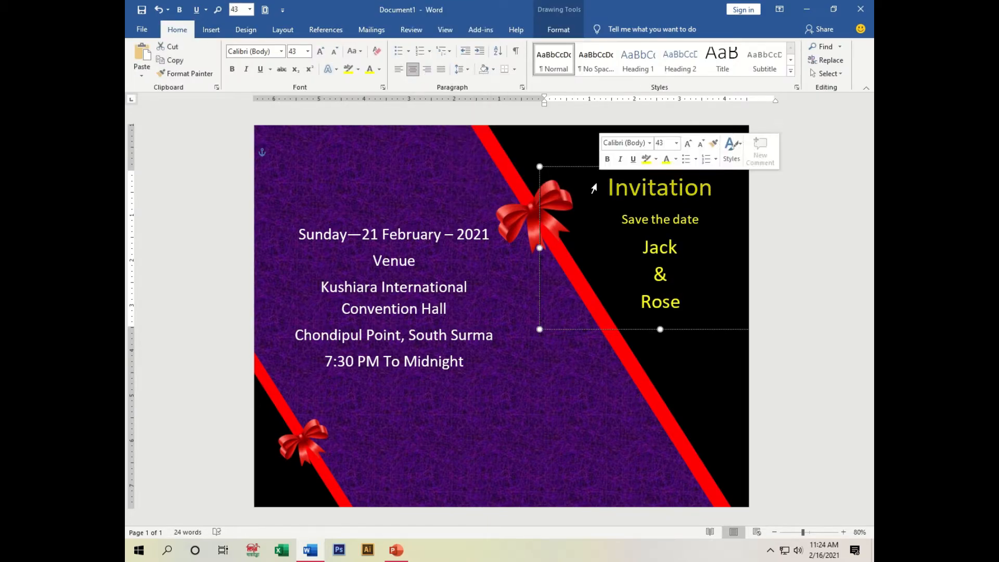
{"action": "left_click", "coordinate": [281, 51]}
{"action": "left_click", "coordinate": [281, 275]}
{"action": "left_click", "coordinate": [545, 434]}
Step: Change the font of the couple's names and the "&" to Arial Black
{"action": "left_click_drag", "start_coordinate": [648, 250], "coordinate": [683, 303]}
{"action": "left_click", "coordinate": [281, 51]}
{"action": "left_click", "coordinate": [266, 154]}
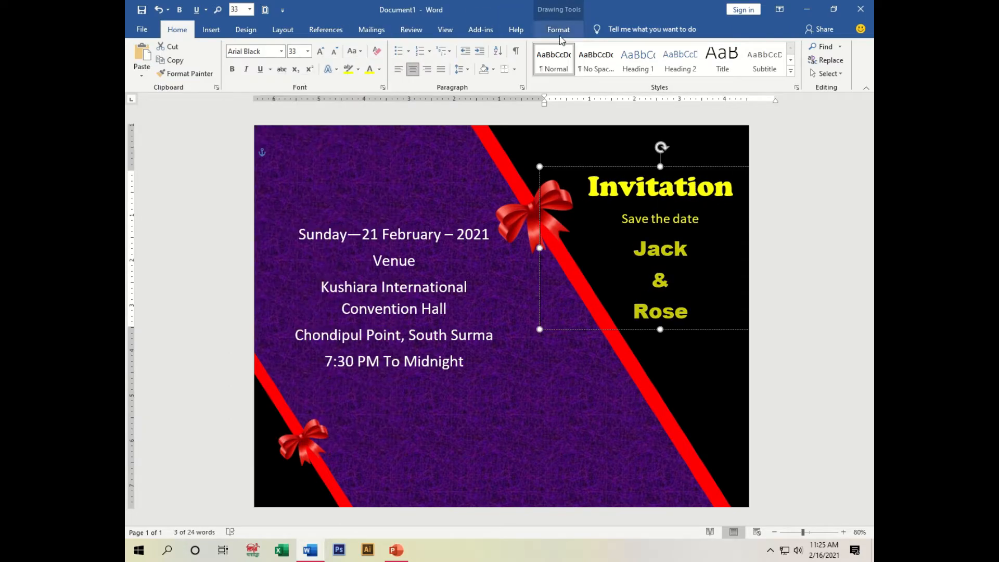
Step: Remove the outline of the invitation text box
{"action": "left_click", "coordinate": [560, 33]}
{"action": "left_click", "coordinate": [411, 61]}
{"action": "left_click", "coordinate": [398, 164]}
Step: Widen the date and venue text box so the hall name fits on one line, and move the box down
{"action": "left_click", "coordinate": [406, 237]}
{"action": "left_click_drag", "start_coordinate": [428, 318], "coordinate": [332, 285]}
{"action": "left_click_drag", "start_coordinate": [509, 326], "coordinate": [564, 327]}
{"action": "left_click_drag", "start_coordinate": [470, 221], "coordinate": [465, 263]}
Step: Colour the word "Venue" yellow
{"action": "left_click_drag", "start_coordinate": [438, 303], "coordinate": [394, 302]}
{"action": "left_click", "coordinate": [177, 29]}
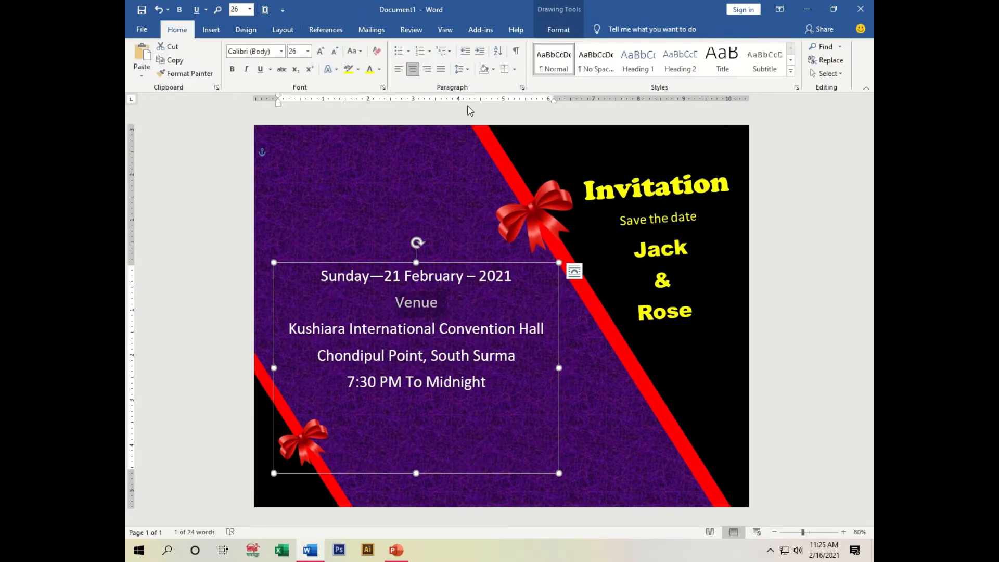
{"action": "left_click", "coordinate": [369, 70]}
{"action": "left_click", "coordinate": [590, 358]}
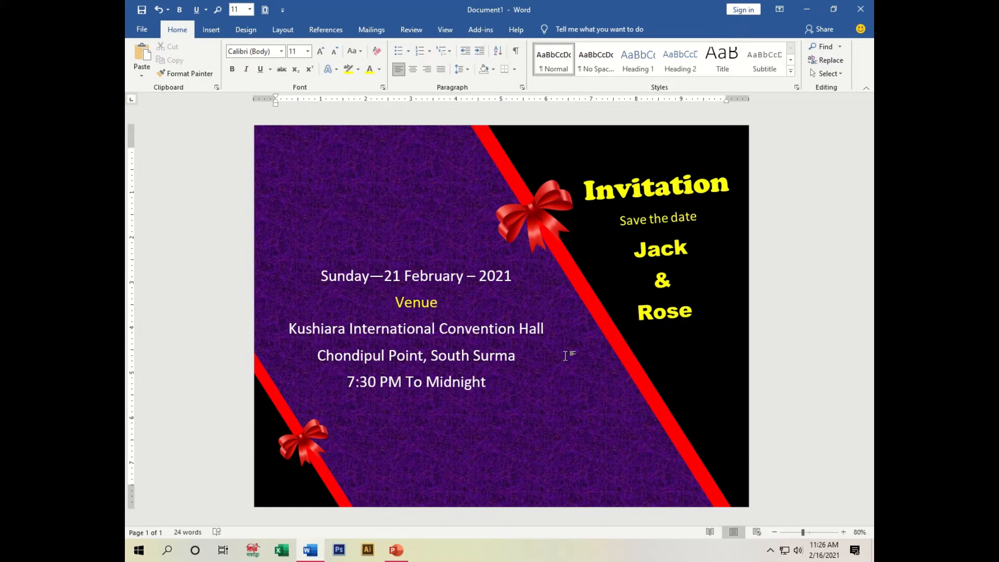
Step: Make the line "Sunday—21 February – 2021" bold
{"action": "triple_click", "coordinate": [511, 277]}
{"action": "key", "text": "ctrl+b"}
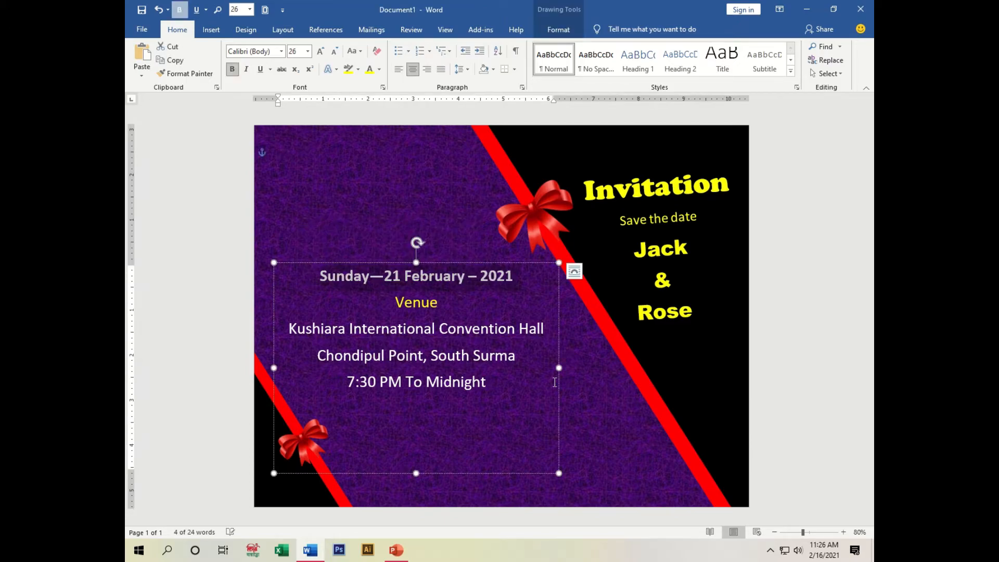
{"action": "left_click", "coordinate": [598, 412]}
Step: Insert the picture flowers-2058090_1920 from the Wedding folder
{"action": "left_click", "coordinate": [211, 30]}
{"action": "left_click", "coordinate": [242, 64]}
{"action": "left_click", "coordinate": [266, 100]}
{"action": "left_click", "coordinate": [392, 104]}
{"action": "left_click", "coordinate": [394, 261]}
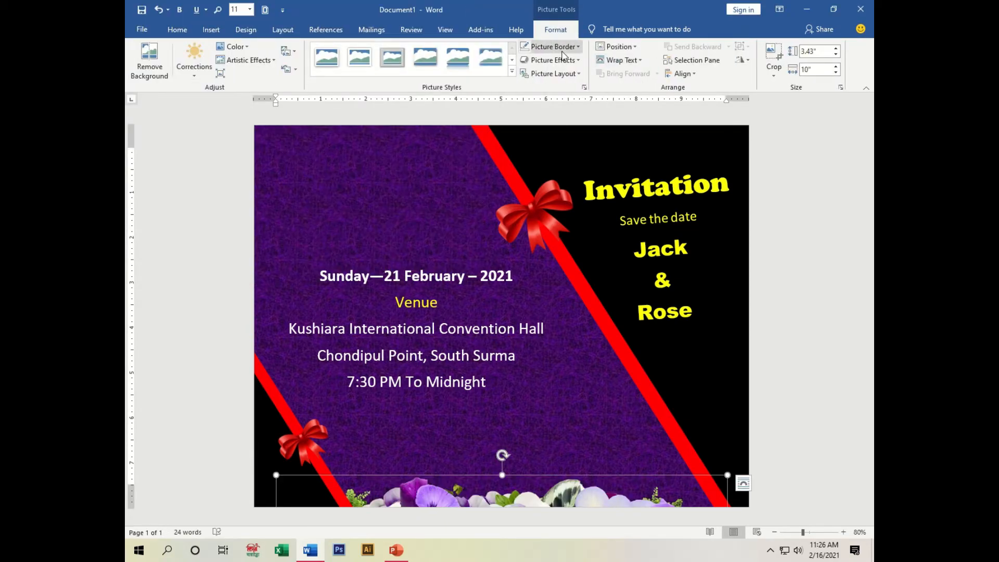
Step: Set the flower picture's wrapping to In Front of Text and position it along the card's lower edge
{"action": "left_click", "coordinate": [618, 46]}
{"action": "left_click", "coordinate": [484, 500]}
{"action": "left_click", "coordinate": [621, 60]}
{"action": "left_click", "coordinate": [624, 156]}
{"action": "left_click_drag", "start_coordinate": [490, 502], "coordinate": [501, 471]}
{"action": "left_click", "coordinate": [623, 60]}
{"action": "left_click", "coordinate": [631, 151]}
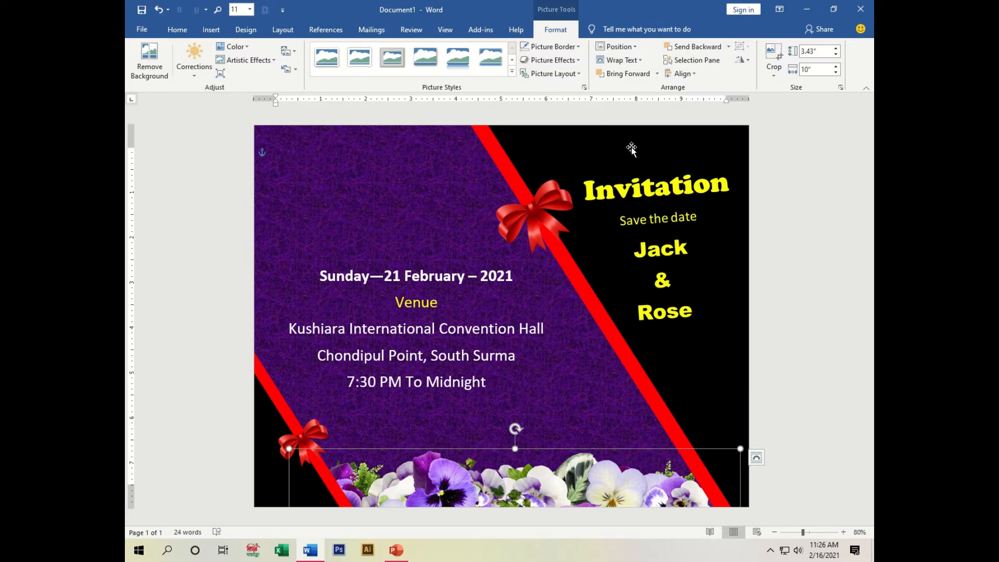
{"action": "left_click_drag", "start_coordinate": [572, 460], "coordinate": [577, 466]}
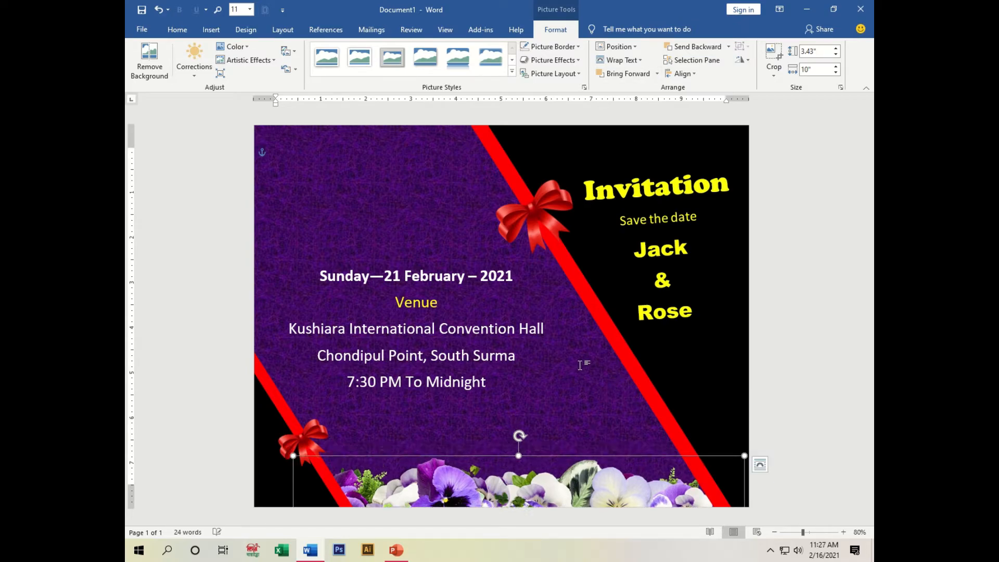
{"action": "left_click", "coordinate": [575, 370]}
{"action": "left_click", "coordinate": [211, 29]}
{"action": "left_click", "coordinate": [243, 66]}
{"action": "left_click", "coordinate": [269, 103]}
{"action": "left_click", "coordinate": [392, 258]}
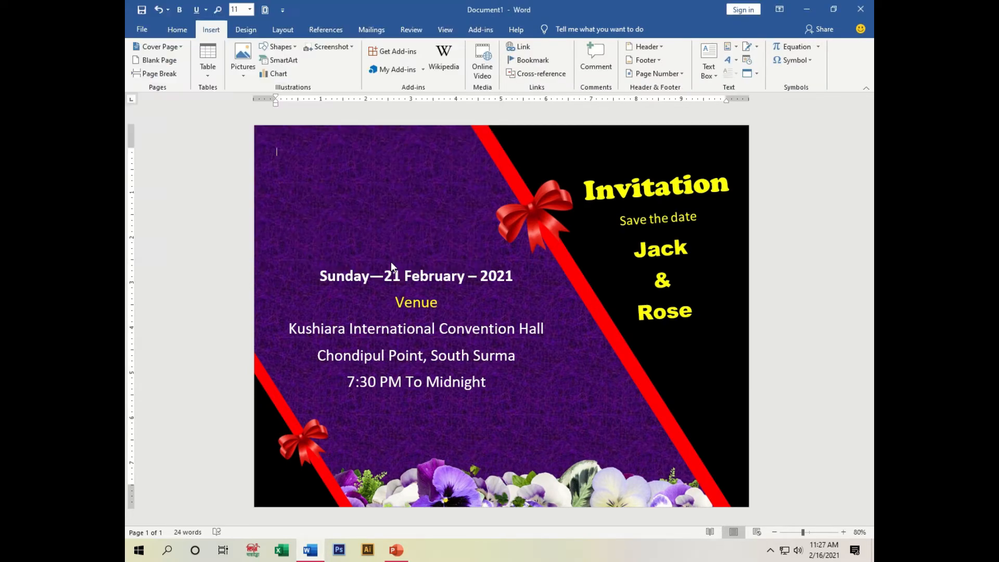
{"action": "left_click", "coordinate": [383, 220]}
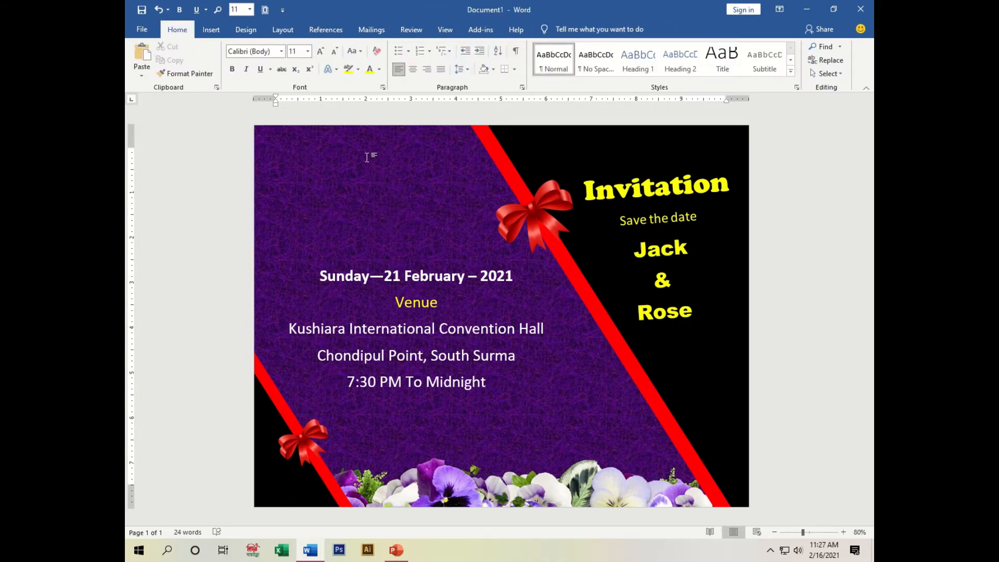
Step: Insert the picture rose_PNG67024 from the Wedding folder and set its wrapping to In Front of Text
{"action": "left_click", "coordinate": [211, 29]}
{"action": "left_click", "coordinate": [243, 66]}
{"action": "left_click", "coordinate": [269, 103]}
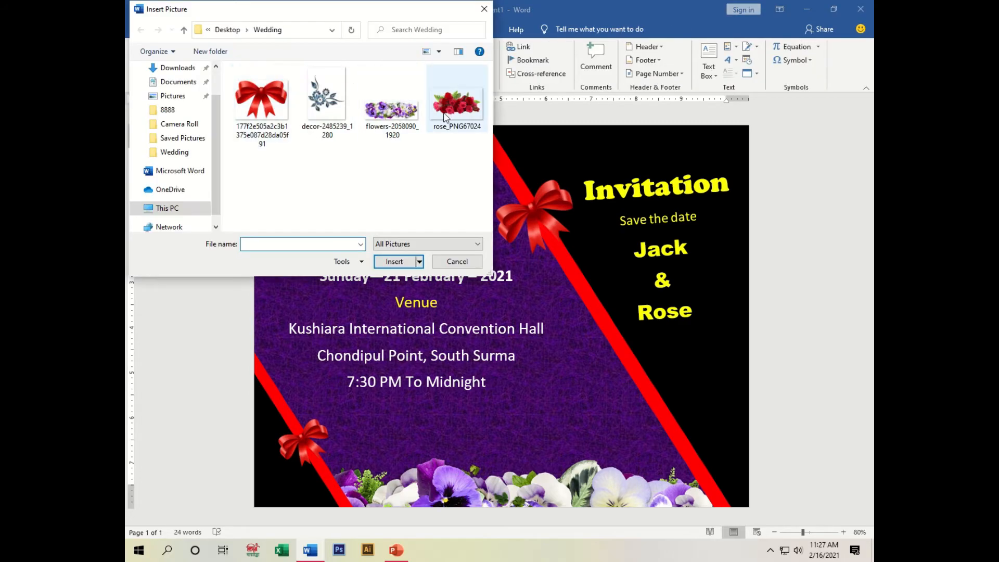
{"action": "left_click", "coordinate": [392, 258]}
{"action": "left_click", "coordinate": [622, 60]}
{"action": "left_click", "coordinate": [624, 149]}
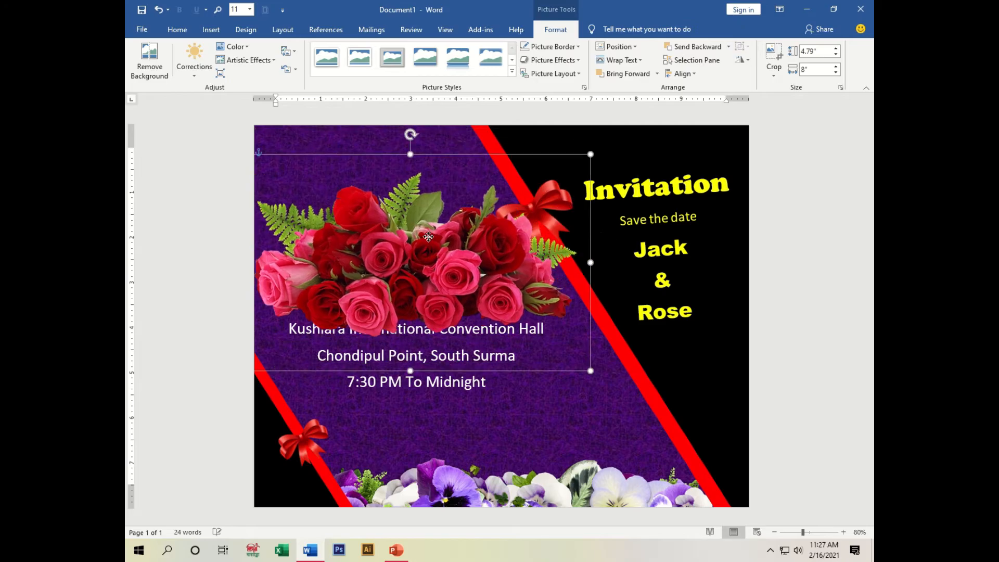
Step: Shrink the rose bouquet picture, rotate it counterclockwise and place it over the card's upper-left corner
{"action": "left_click_drag", "start_coordinate": [592, 156], "coordinate": [415, 140]}
{"action": "left_click_drag", "start_coordinate": [423, 235], "coordinate": [510, 295]}
{"action": "left_click_drag", "start_coordinate": [397, 188], "coordinate": [397, 220]}
{"action": "left_click_drag", "start_coordinate": [392, 152], "coordinate": [341, 165]}
{"action": "left_click_drag", "start_coordinate": [409, 253], "coordinate": [322, 168]}
{"action": "left_click", "coordinate": [485, 231]}
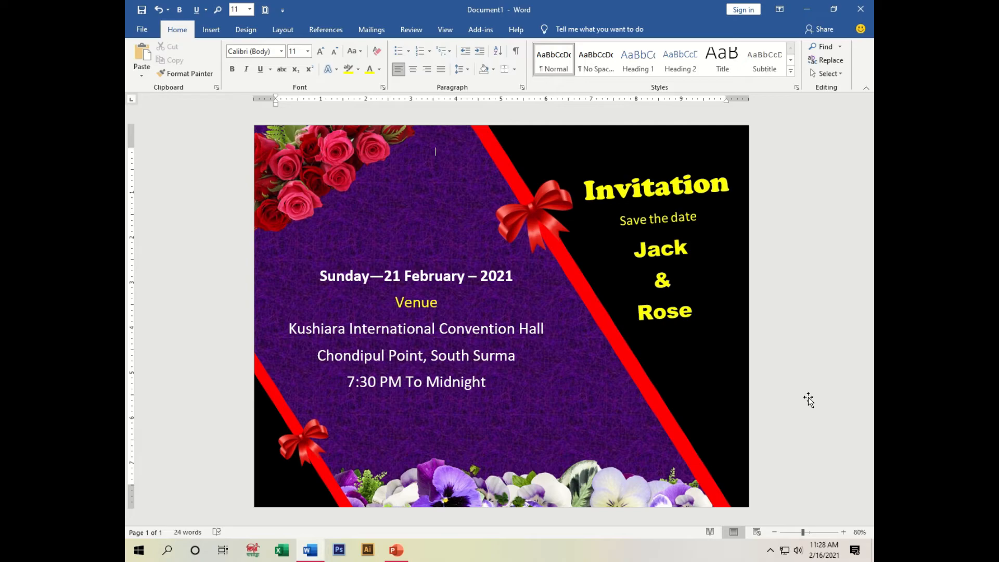
Step: Shift the "Invitation" text block slightly right and down on the black area
{"action": "left_click_drag", "start_coordinate": [625, 244], "coordinate": [634, 249]}
{"action": "left_click", "coordinate": [578, 422]}
Step: Duplicate the rose bouquet, rotate the copy and tuck it into the card's lower-left corner beyond the ribbon
{"action": "left_click_drag", "start_coordinate": [320, 163], "coordinate": [385, 342], "text": "ctrl"}
{"action": "left_click_drag", "start_coordinate": [316, 257], "coordinate": [350, 426]}
{"action": "left_click_drag", "start_coordinate": [390, 380], "coordinate": [236, 542]}
{"action": "left_click", "coordinate": [483, 412]}
{"action": "left_click", "coordinate": [605, 424]}
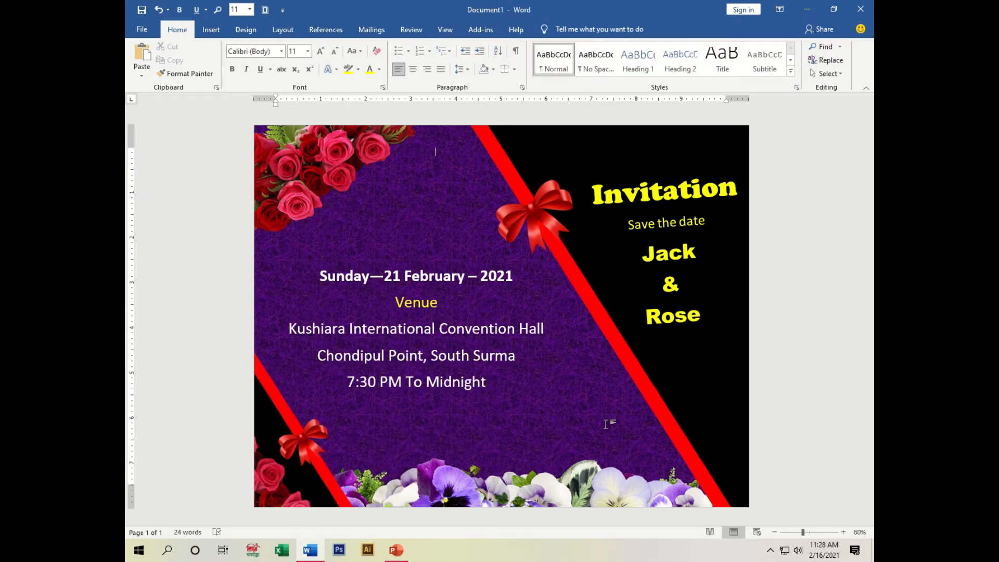
Step: Copy the lower-left roses to the card's upper-right corner and move the "Invitation" text block down below them
{"action": "left_click_drag", "start_coordinate": [273, 483], "coordinate": [777, 154]}
{"action": "left_click", "coordinate": [656, 186]}
{"action": "left_click_drag", "start_coordinate": [647, 169], "coordinate": [648, 193]}
{"action": "left_click", "coordinate": [600, 440]}
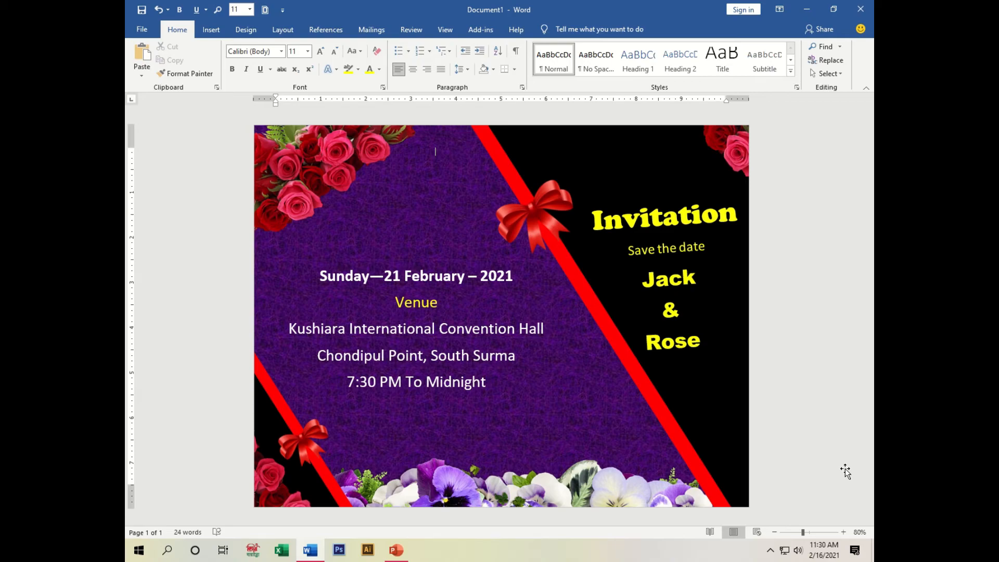
Step: Change the page background fill to the light blue and pink texture beside Purple mesh
{"action": "left_click", "coordinate": [245, 30]}
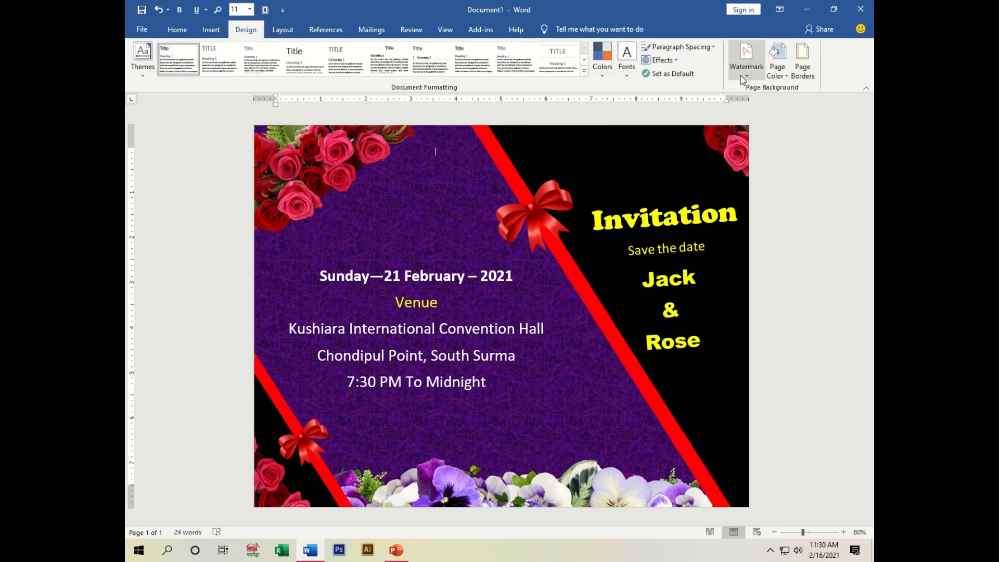
{"action": "left_click", "coordinate": [779, 73]}
{"action": "left_click", "coordinate": [796, 206]}
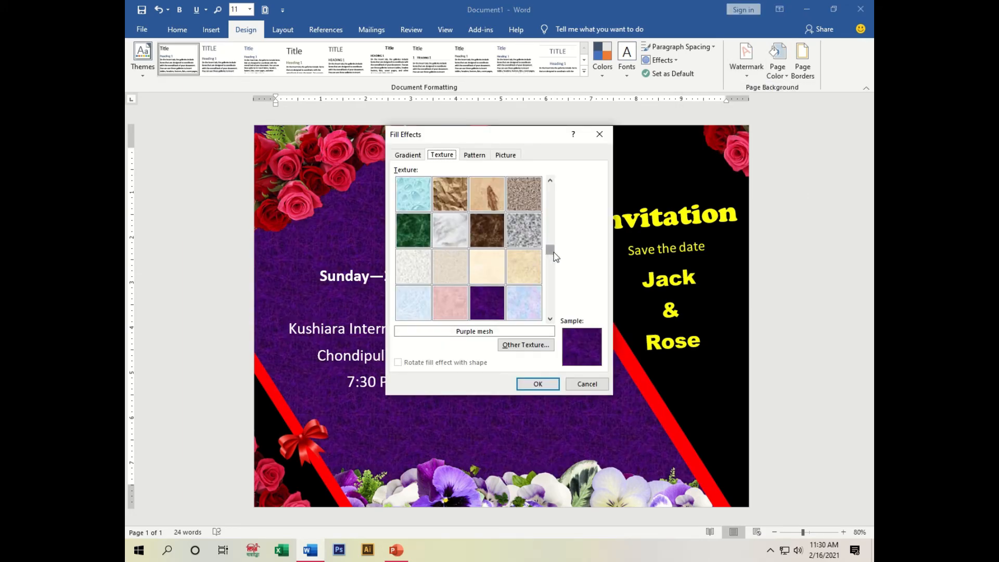
{"action": "left_click", "coordinate": [549, 319]}
{"action": "left_click", "coordinate": [524, 267]}
{"action": "left_click", "coordinate": [538, 384]}
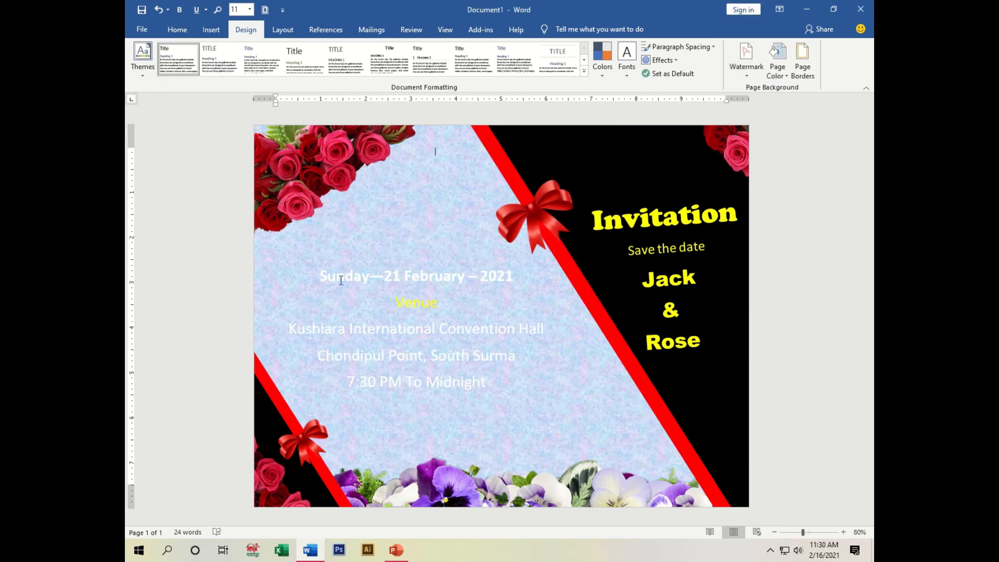
Step: Set the font color of all the date, venue and time text to black
{"action": "key", "text": "ctrl+a"}
{"action": "left_click", "coordinate": [177, 30]}
{"action": "left_click", "coordinate": [379, 69]}
{"action": "left_click", "coordinate": [379, 110]}
{"action": "left_click", "coordinate": [476, 210]}
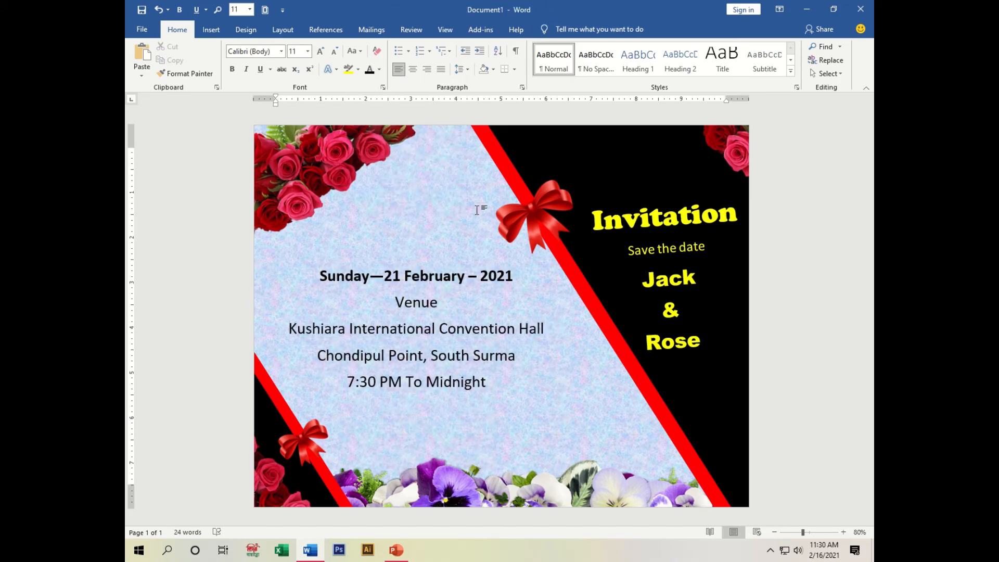
Step: Move the upper-left rose bouquet slightly further into the card's corner
{"action": "left_click_drag", "start_coordinate": [275, 165], "coordinate": [259, 158]}
{"action": "left_click", "coordinate": [426, 222]}
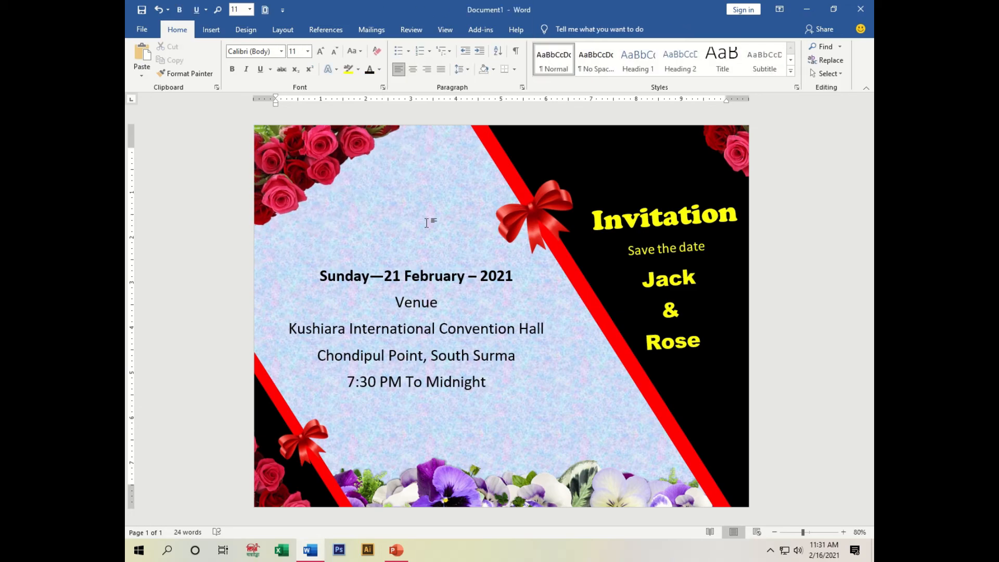